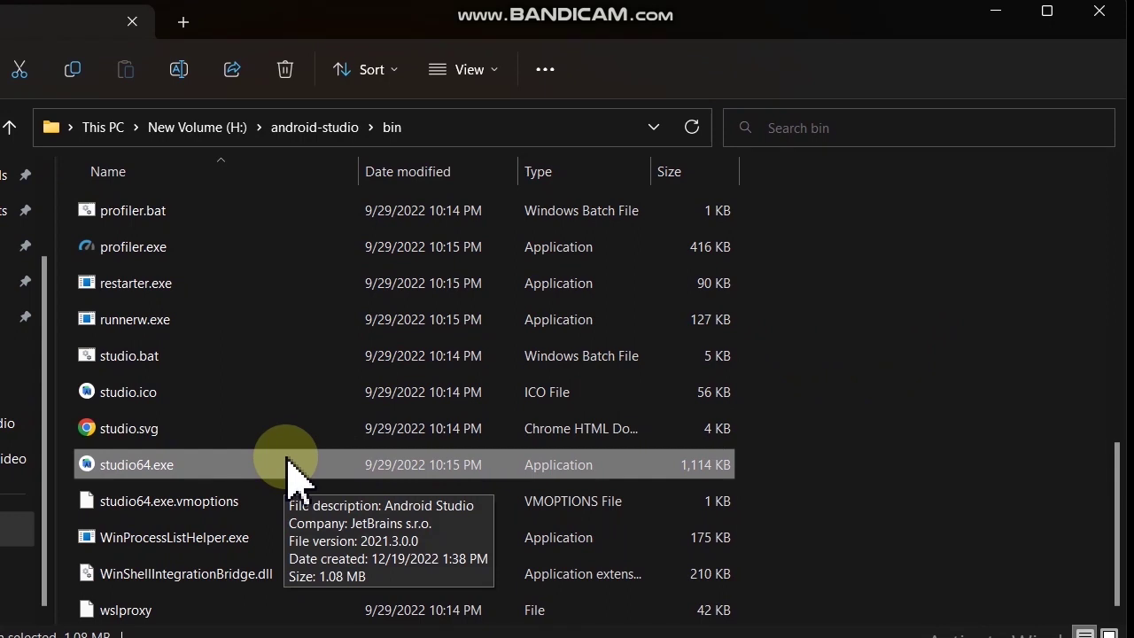
Launch Android Studio from studio64.exe in the android-studio bin folder and start a new project
double_click(286, 459)
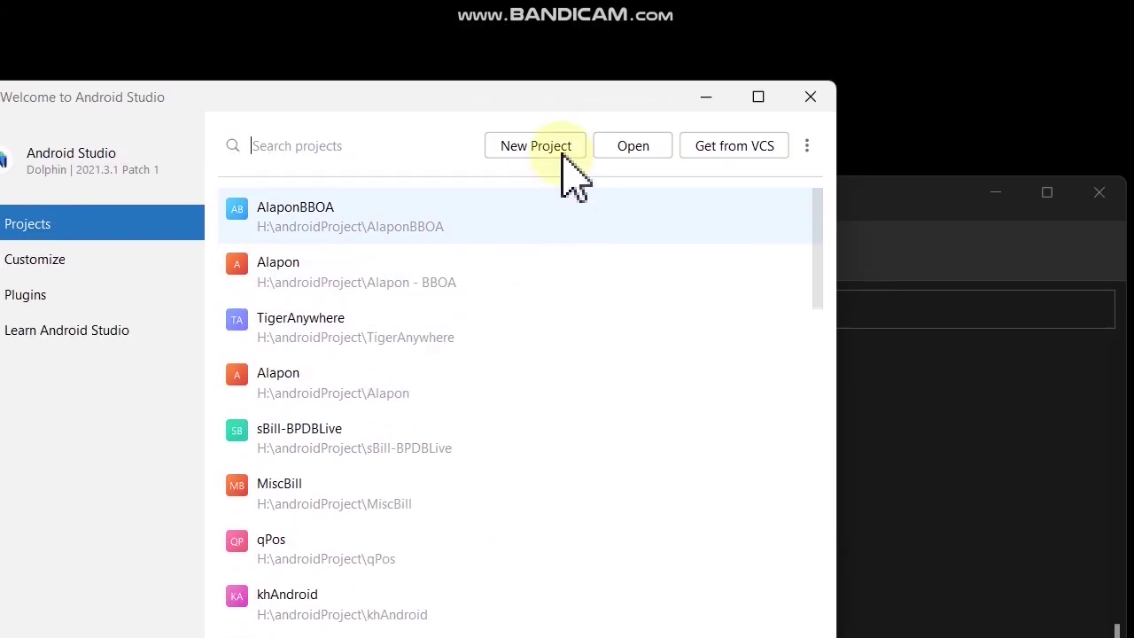
click(538, 9)
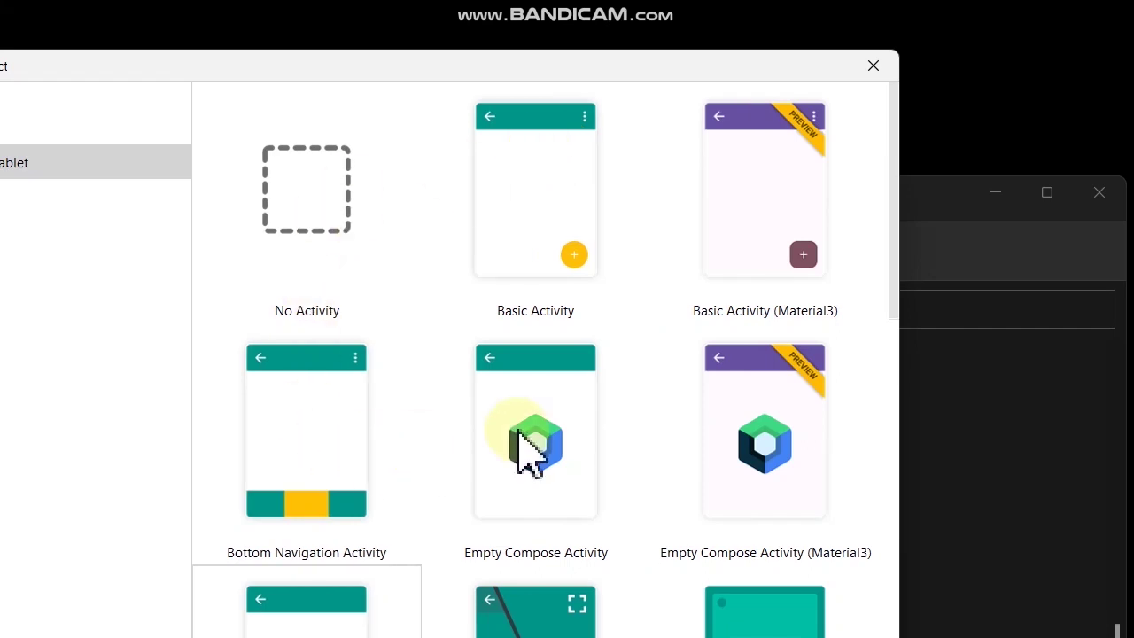
Look through the Phone and Tablet templates, including Basic Activity, Empty Compose Activity, Google AdMob Ads Activity and Google Maps Activity
scroll(524, 447, down, 1)
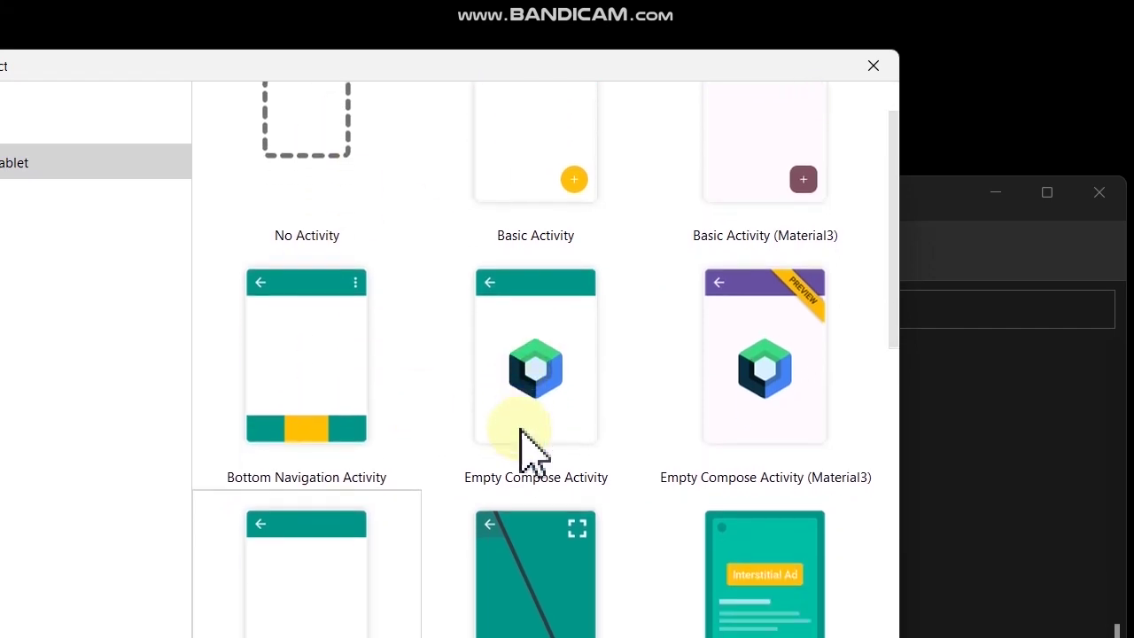
scroll(525, 444, down, 1)
click(344, 456)
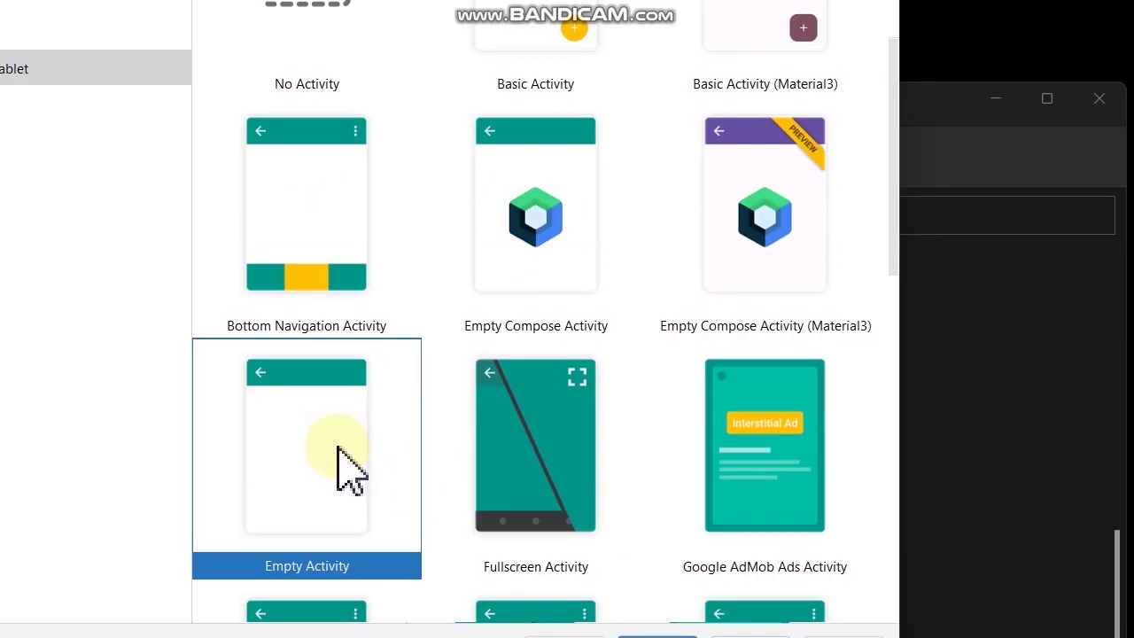
scroll(704, 438, up, 2)
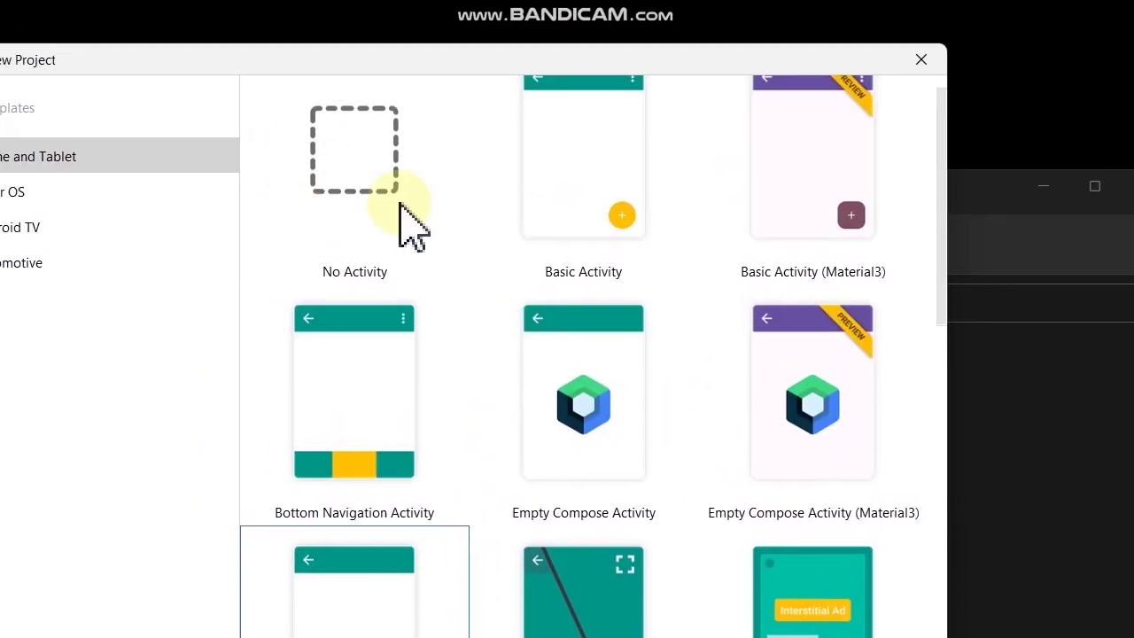
click(561, 232)
click(793, 232)
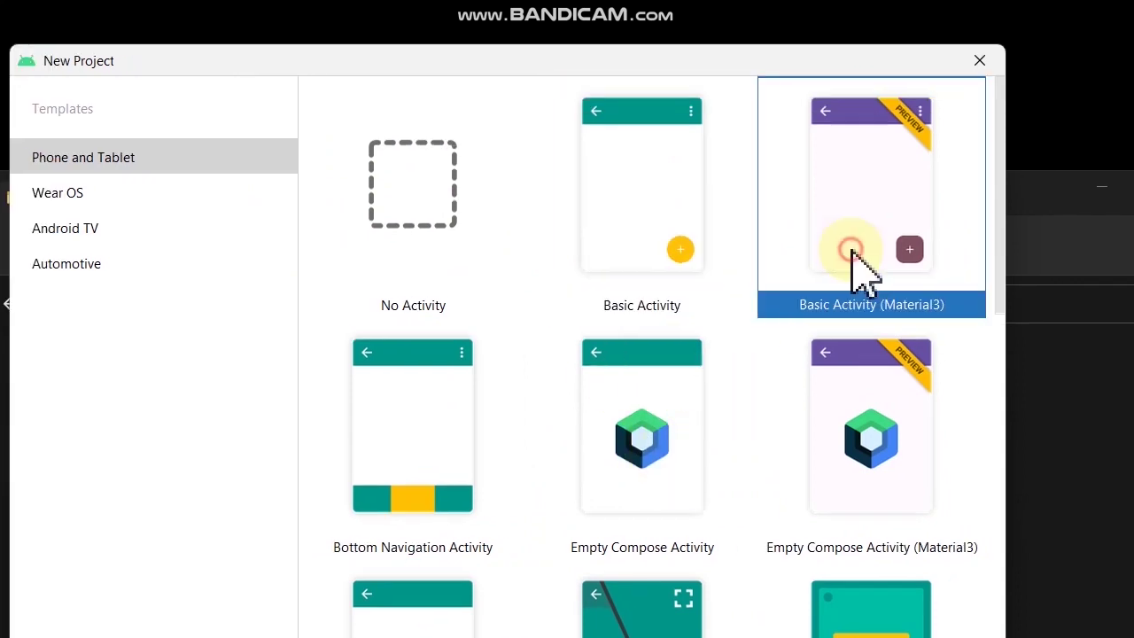
click(618, 195)
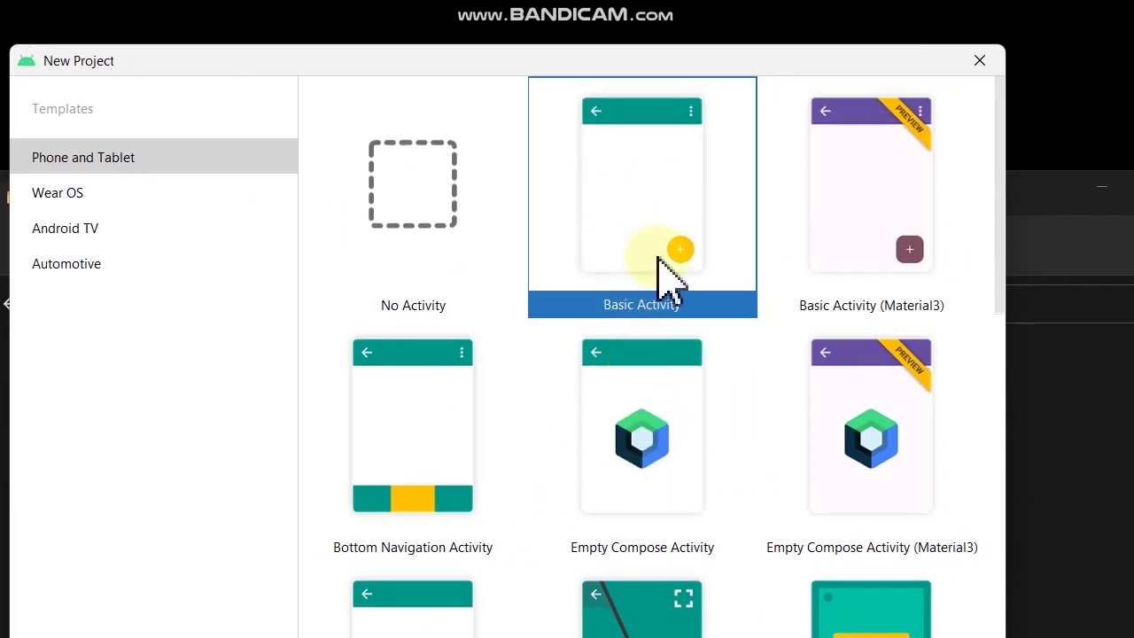
click(648, 481)
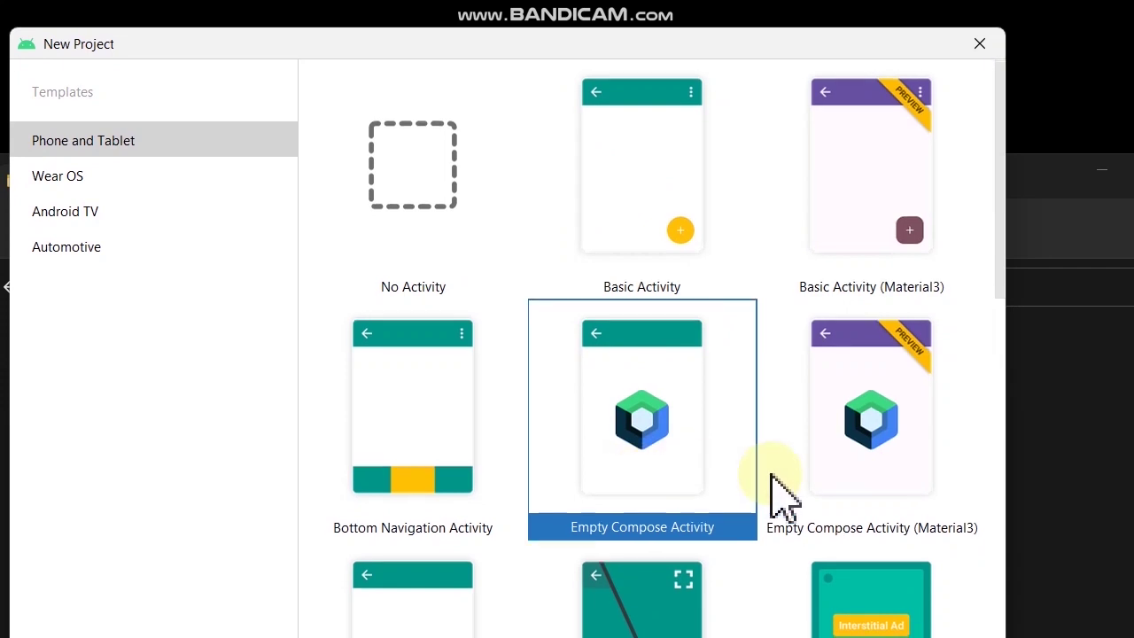
scroll(762, 481, down, 2)
click(851, 496)
scroll(846, 501, down, 2)
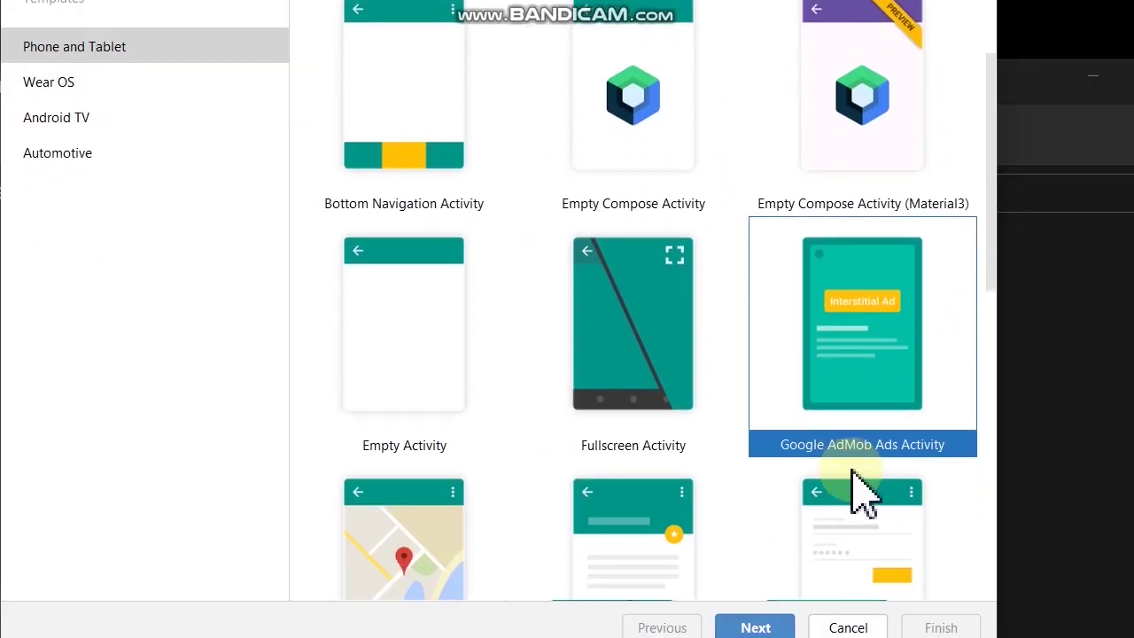
scroll(832, 428, down, 2)
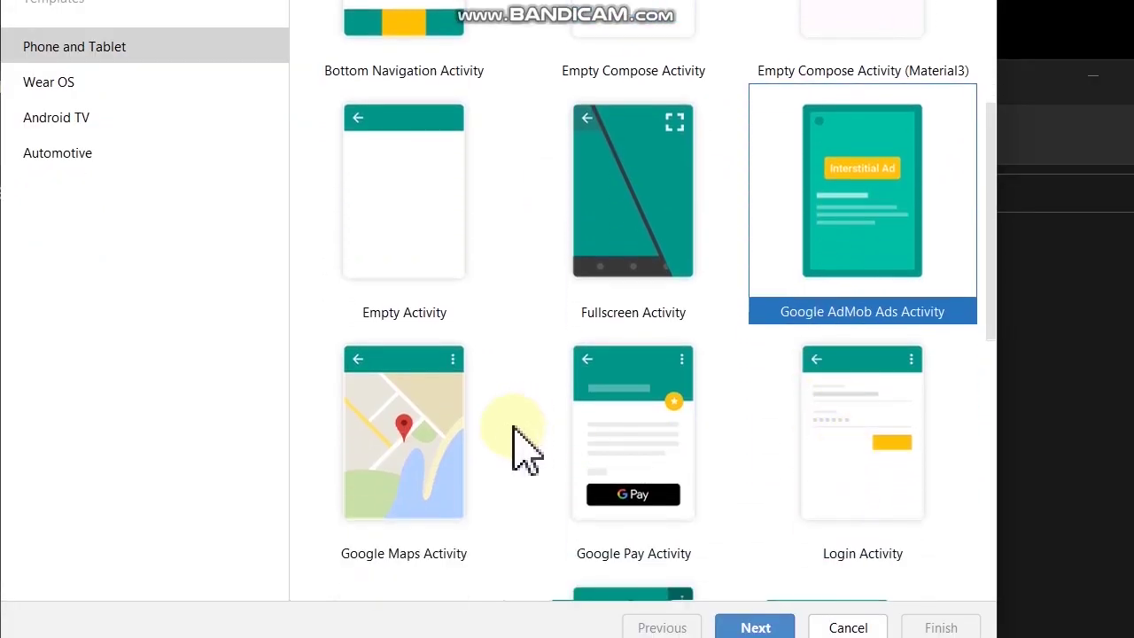
click(412, 481)
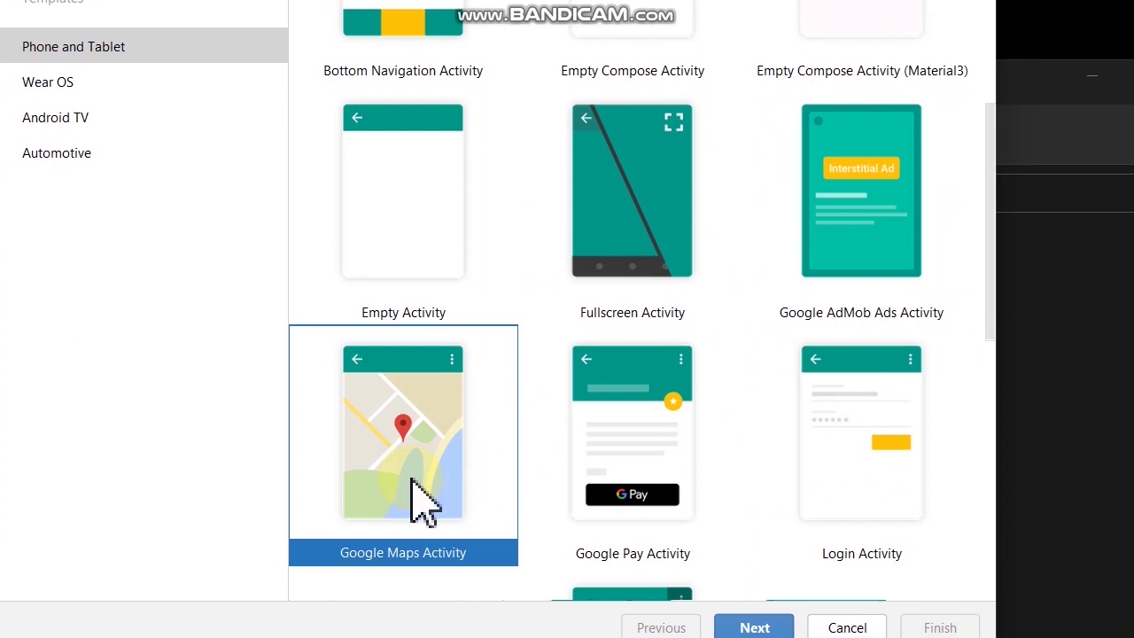
Choose the Empty Activity template for the new project and continue to its configuration
scroll(412, 482, up, 1)
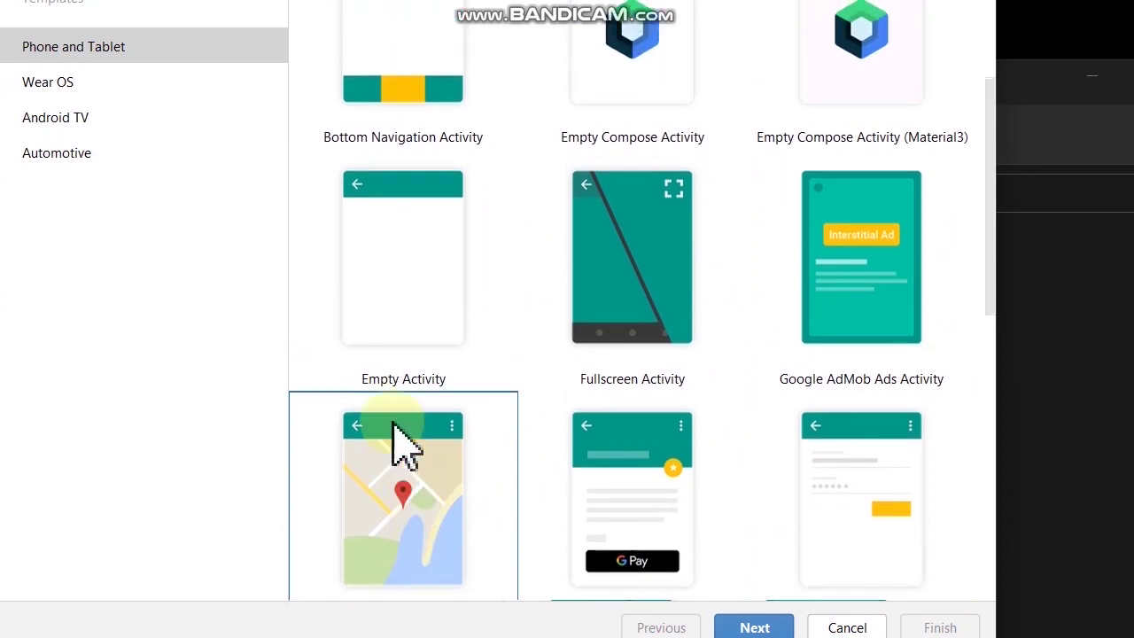
click(373, 338)
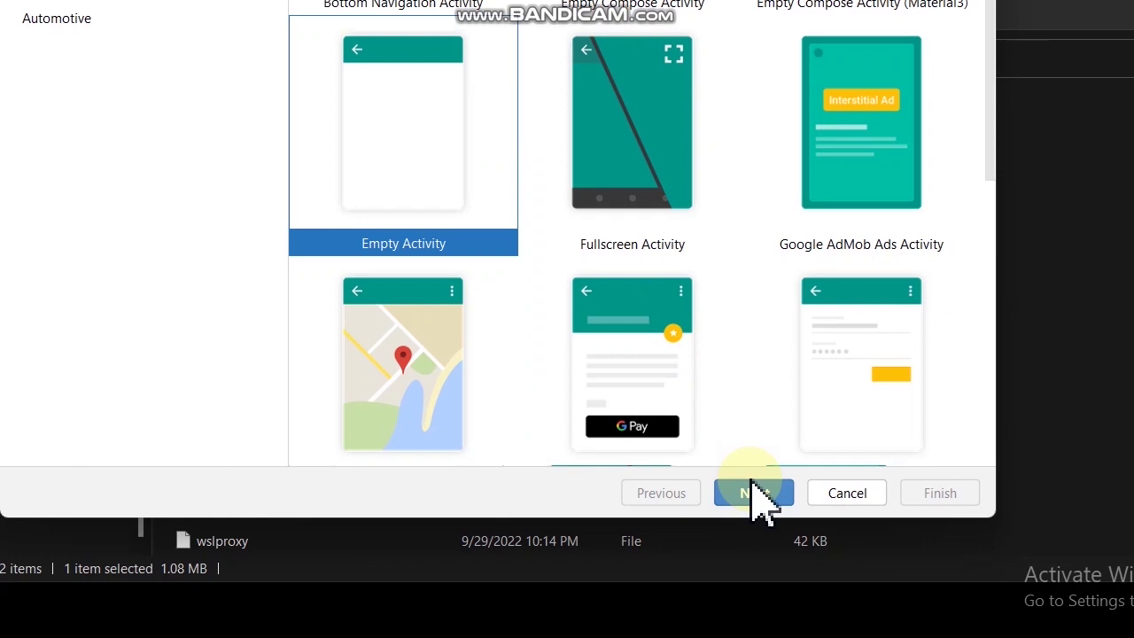
click(752, 492)
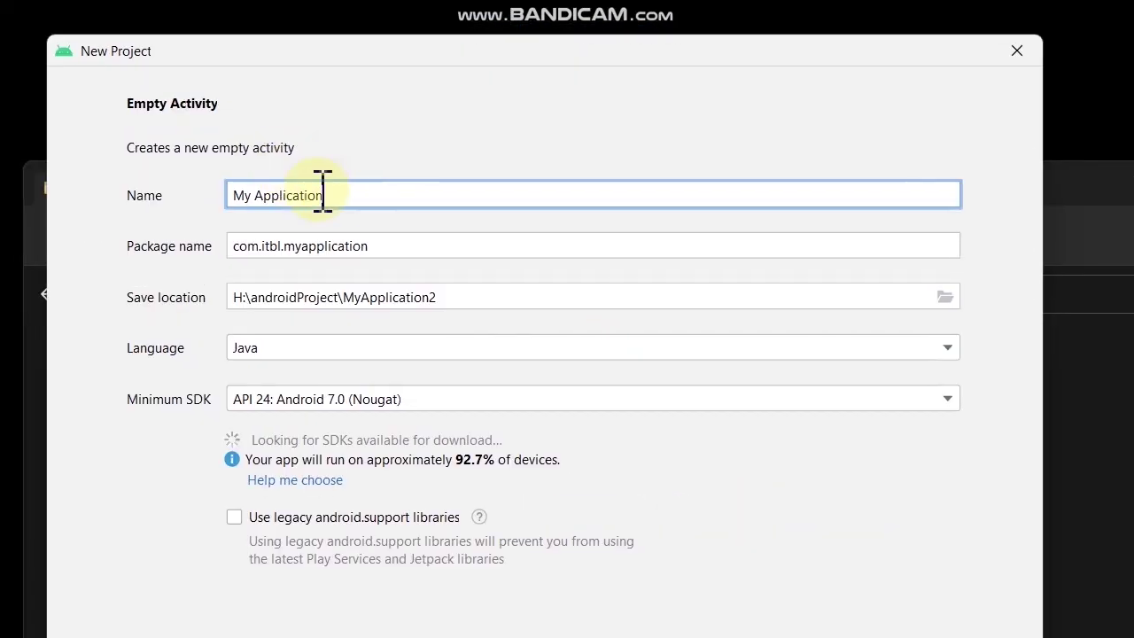
Name the new project "Activity tutorial"
triple_click(345, 192)
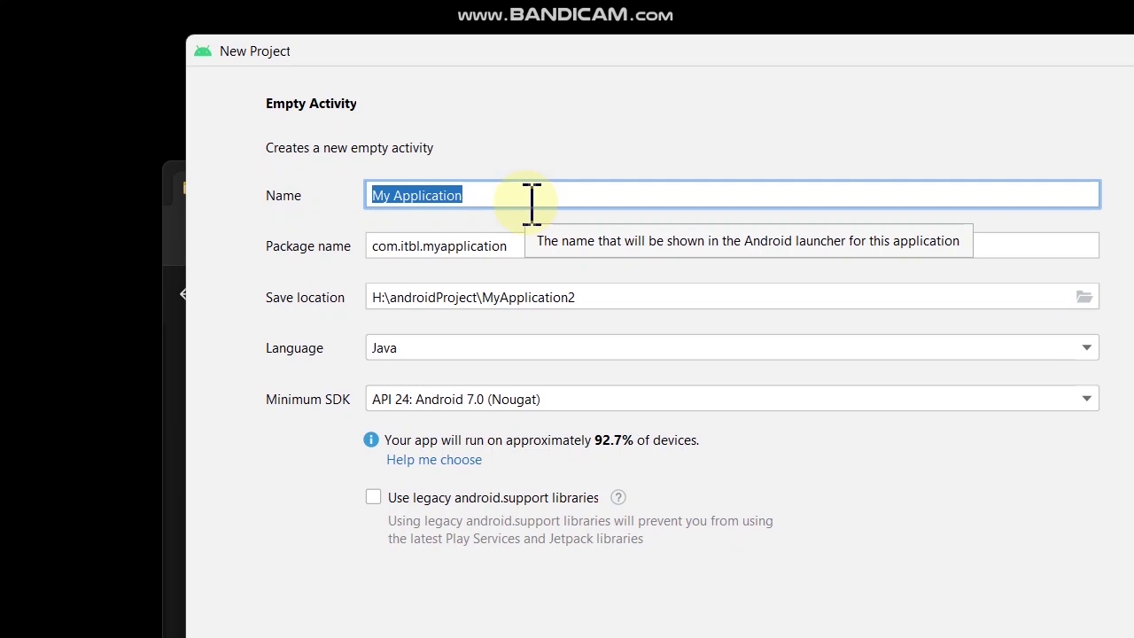
text(Activ)
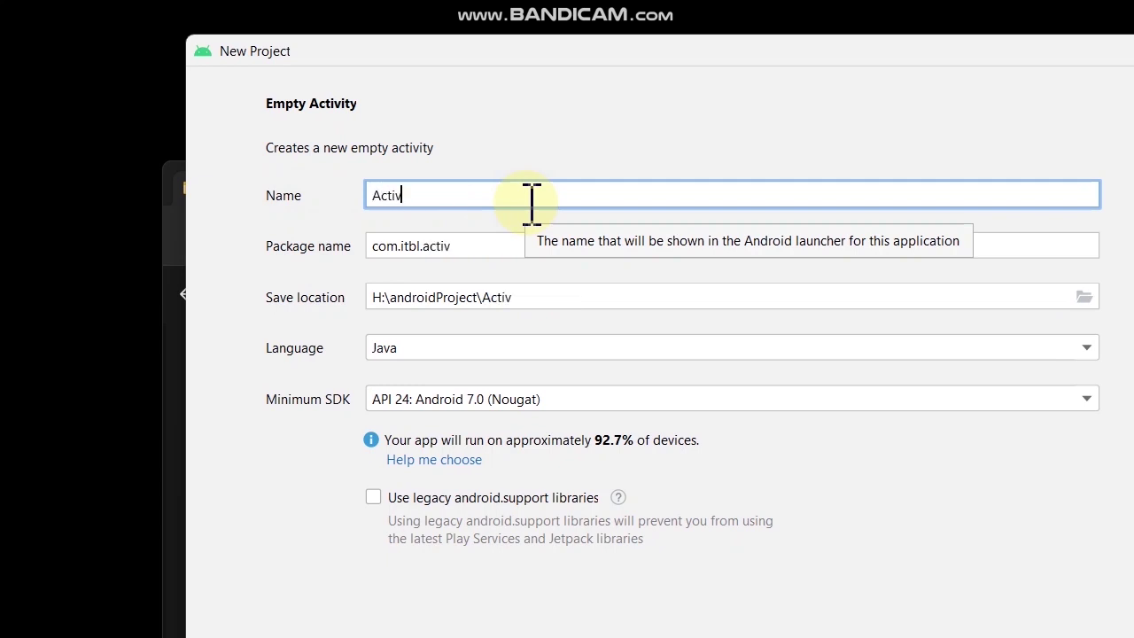
text(ity tu)
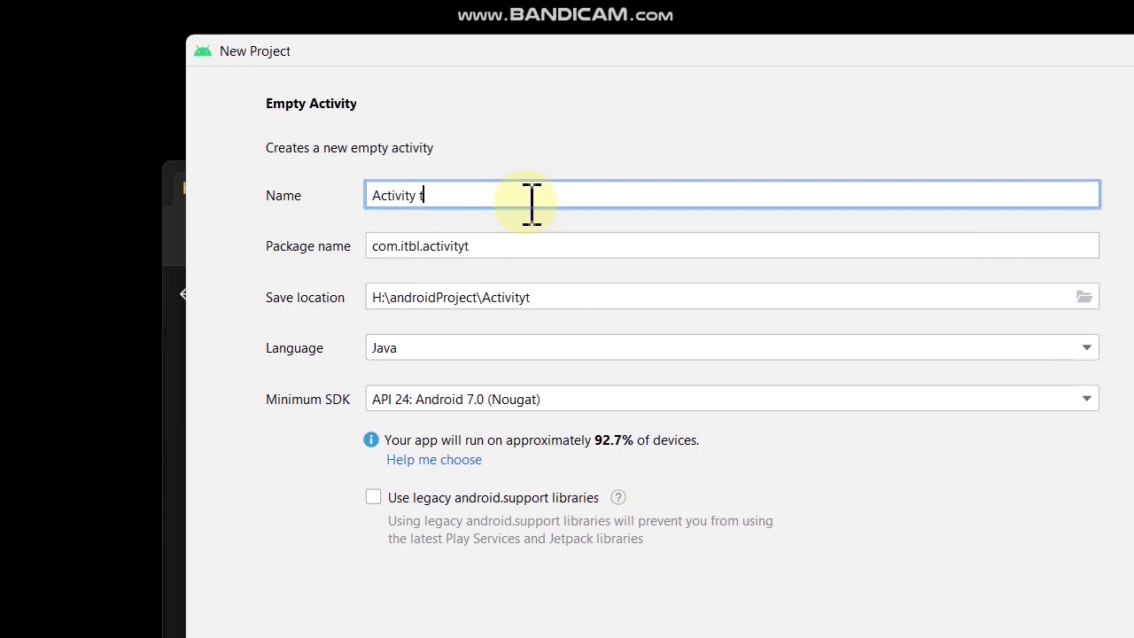
text(torial)
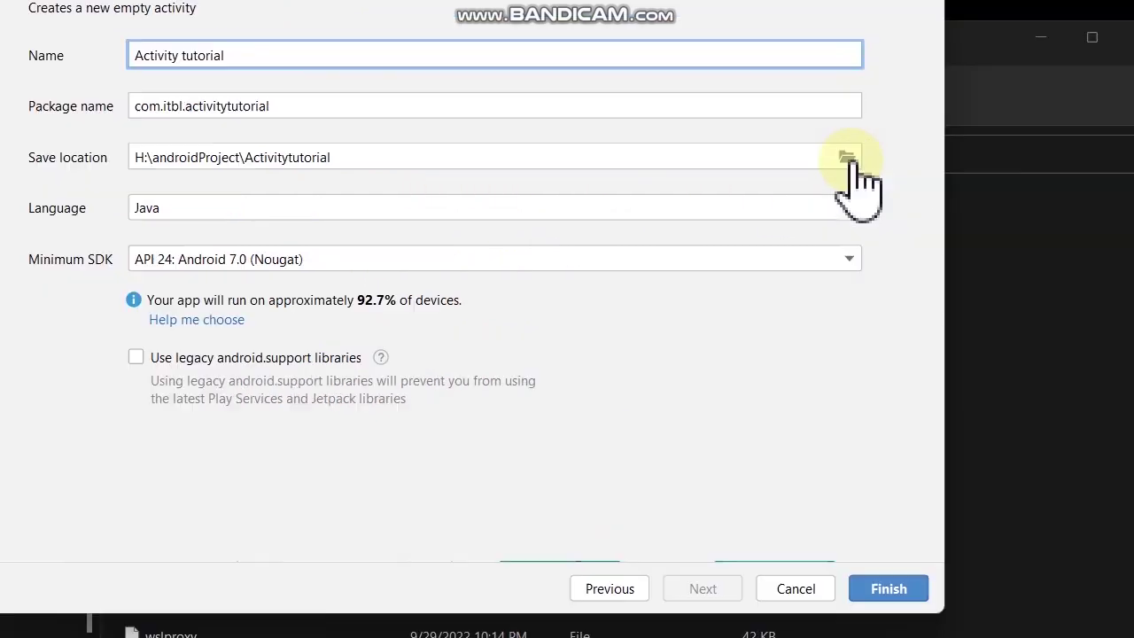
Set the project's save location to the existing folder E:\youtubeSource by browsing the drives
click(1087, 133)
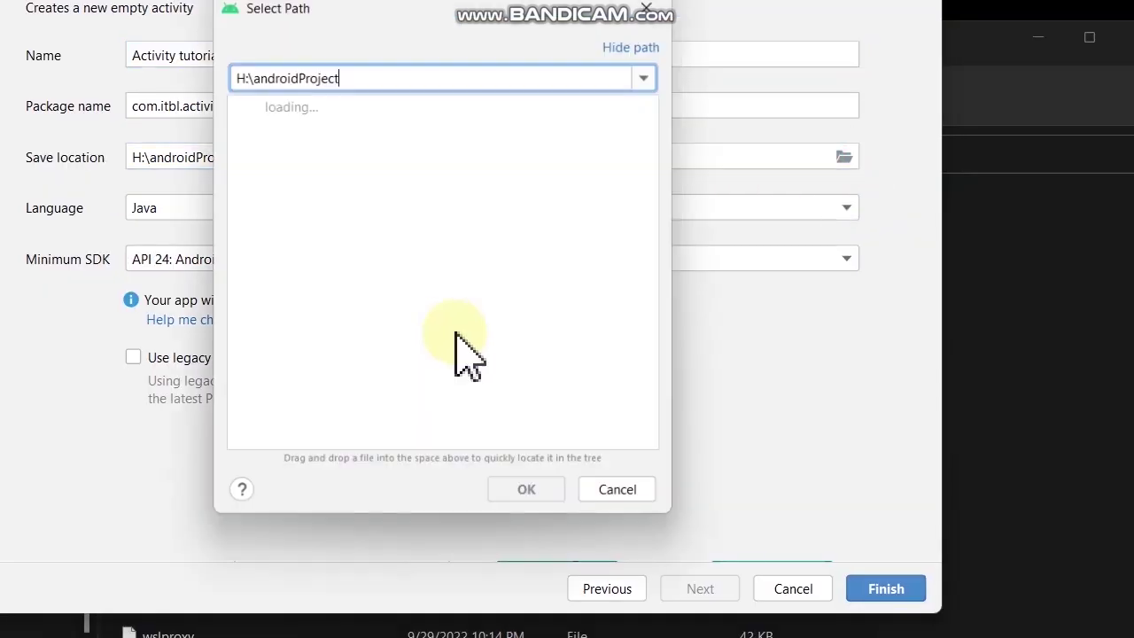
scroll(364, 266, up, 1)
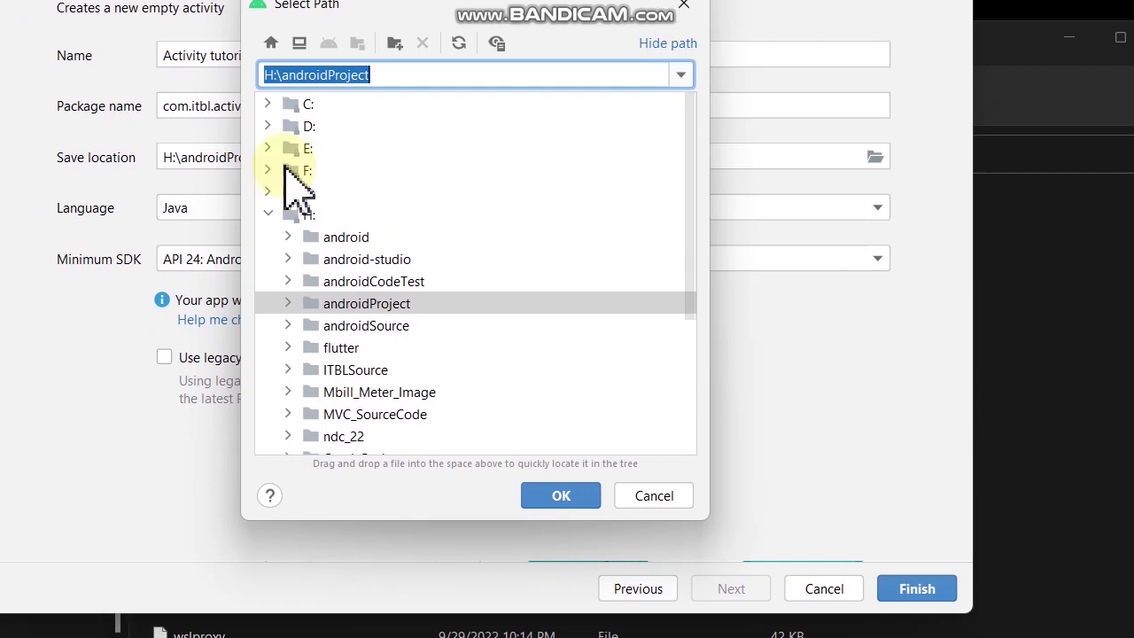
click(235, 143)
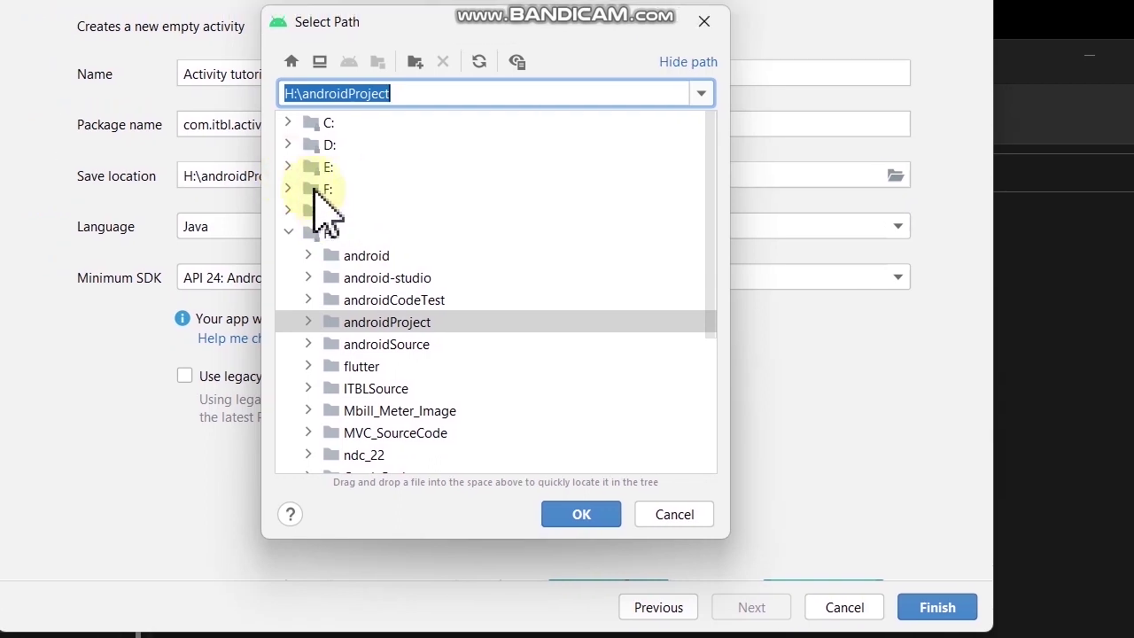
click(285, 189)
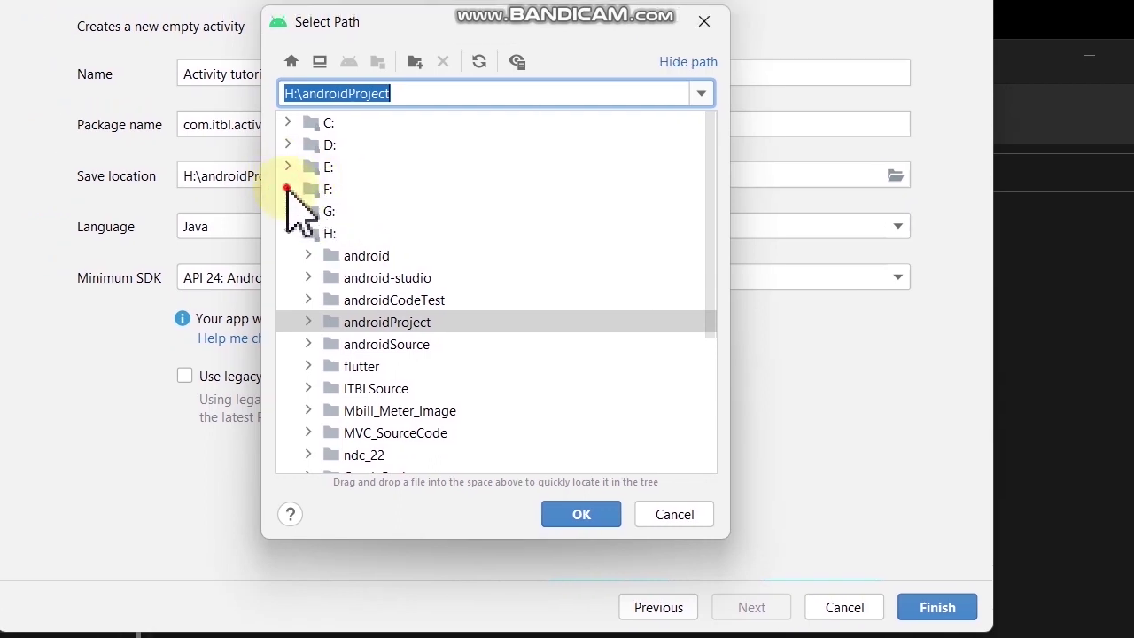
click(289, 189)
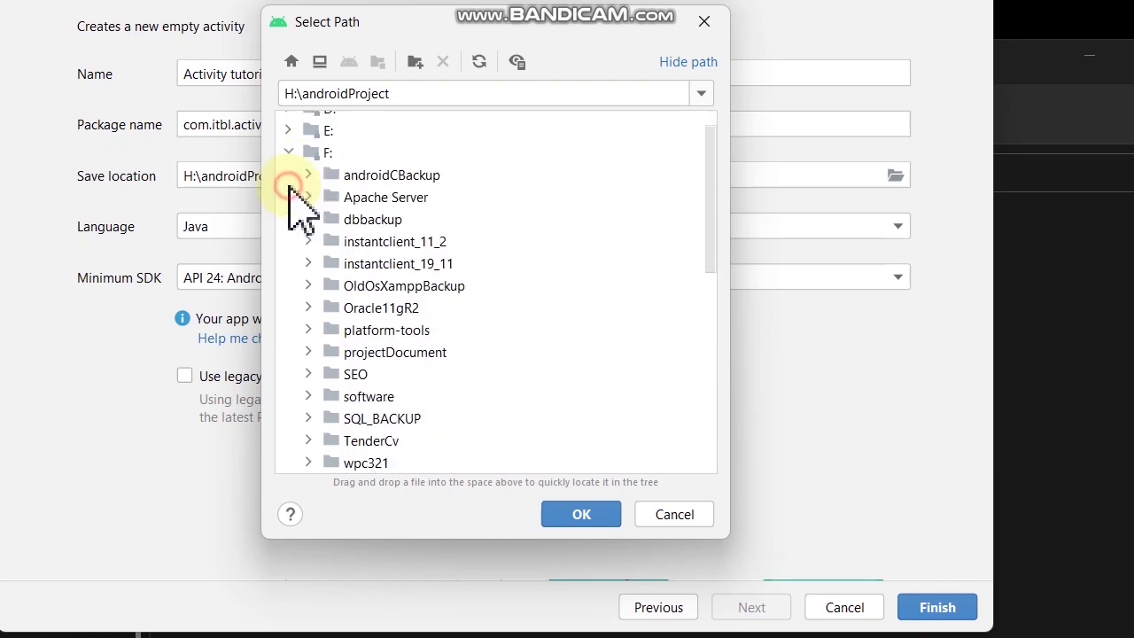
scroll(292, 168, down, 1)
click(288, 130)
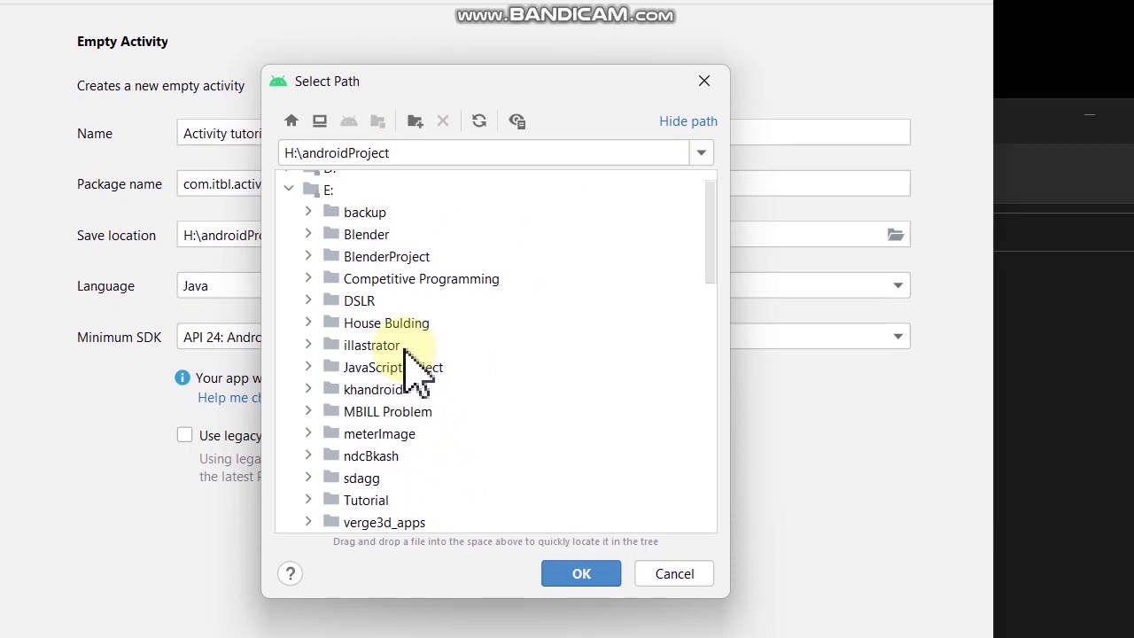
scroll(405, 351, down, 4)
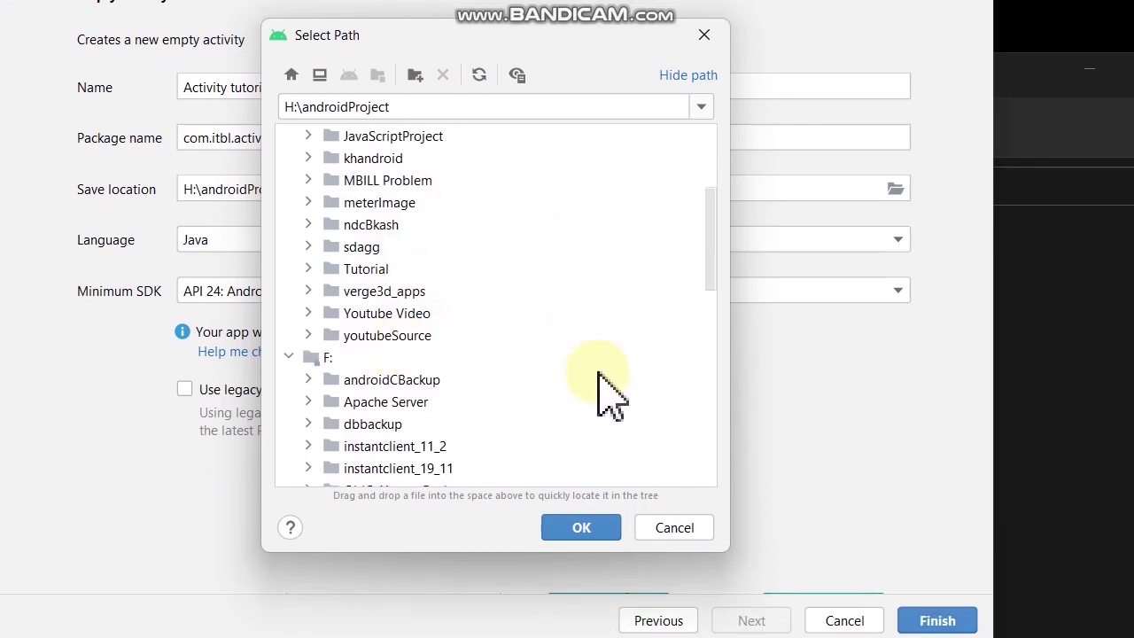
click(359, 336)
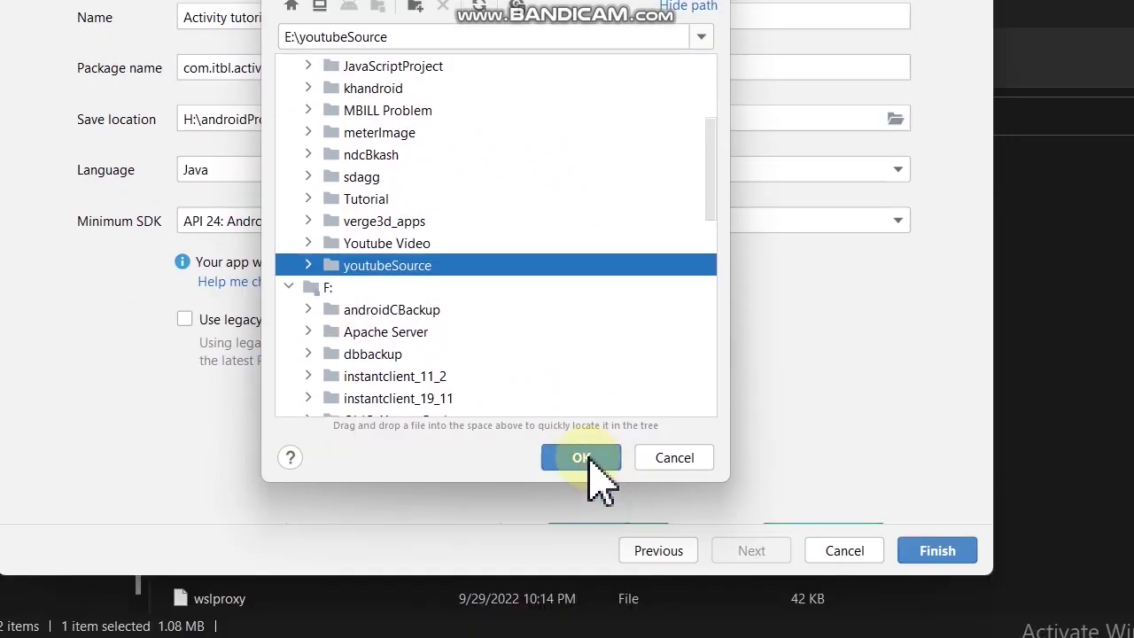
click(589, 457)
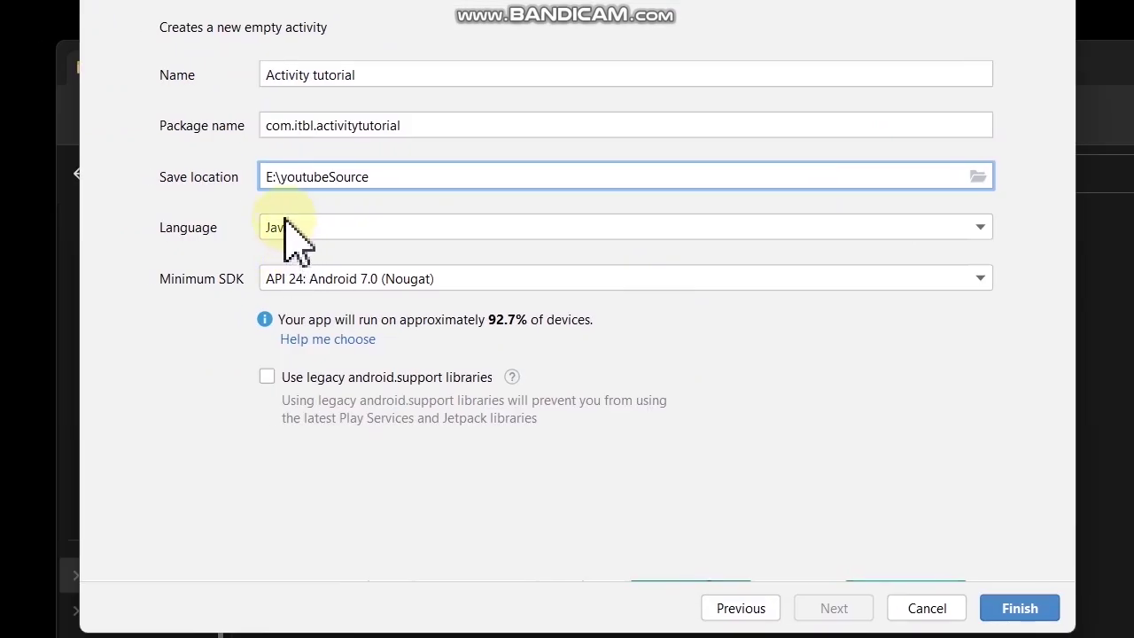
Review the programming languages offered for the project and keep Java selected
click(283, 171)
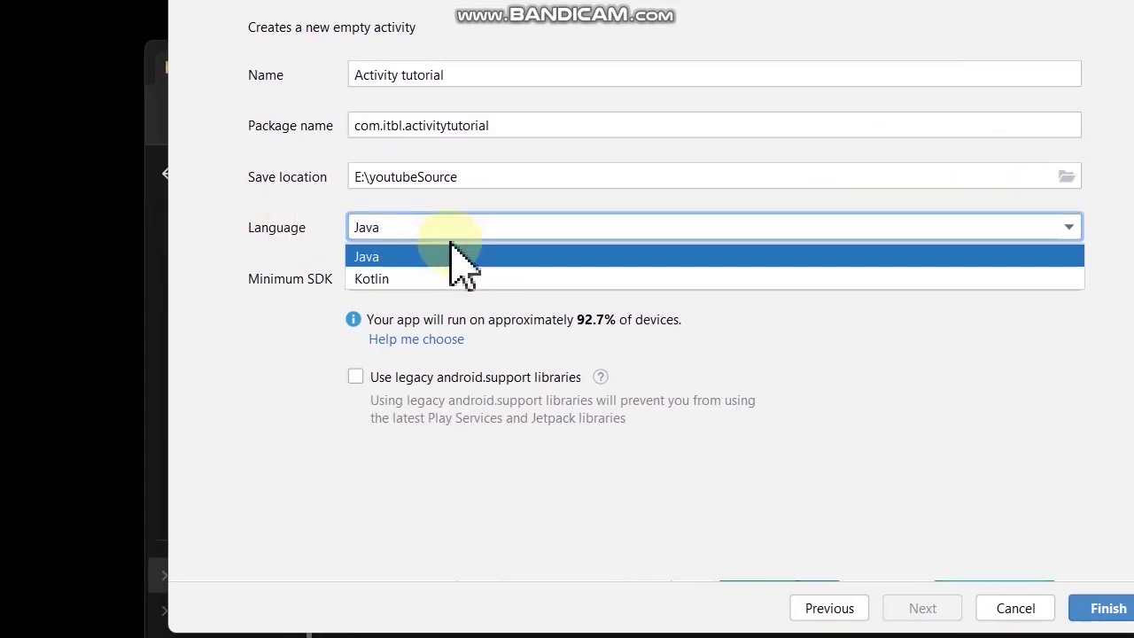
click(454, 232)
click(454, 232)
click(454, 232)
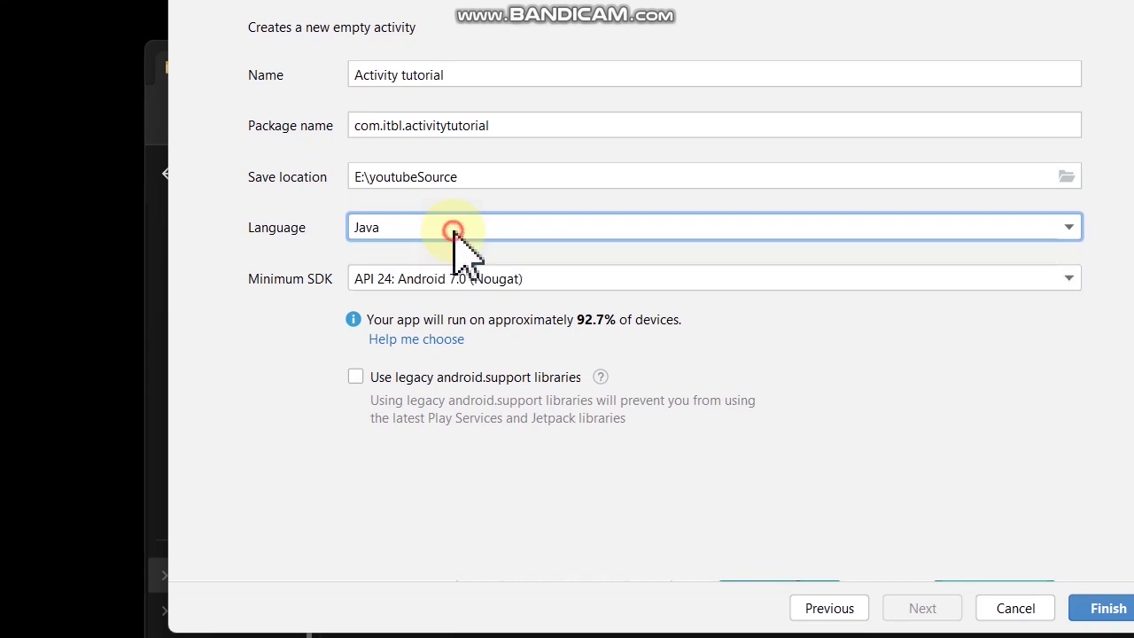
Review the Android versions offered as the project's minimum SDK, including those older than API 24
click(757, 282)
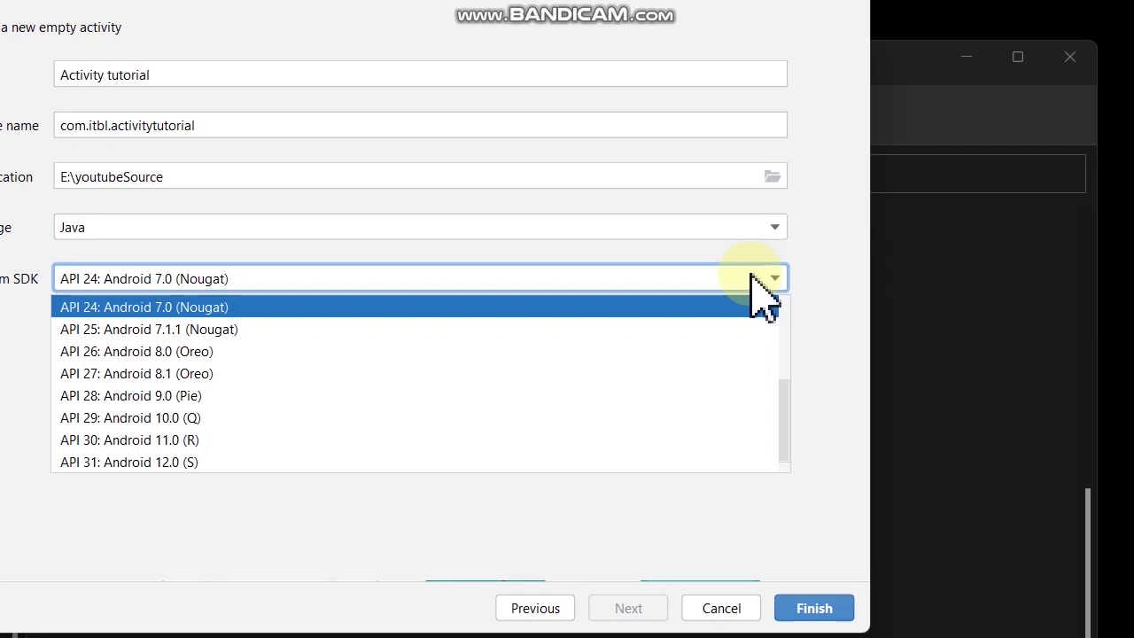
click(834, 273)
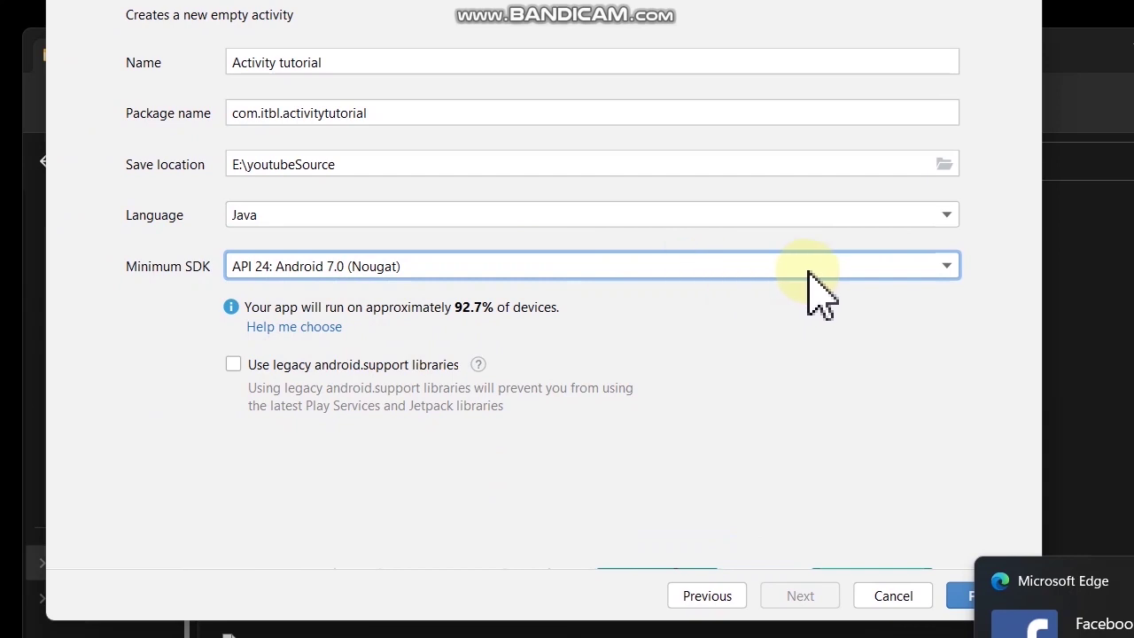
click(935, 268)
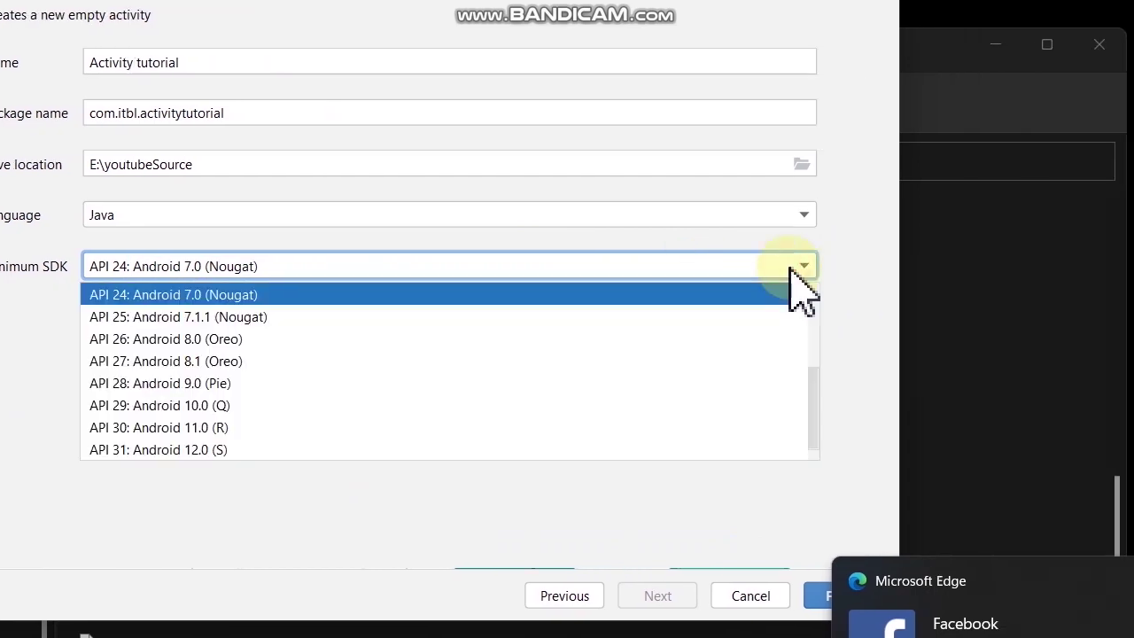
scroll(779, 306, up, 1)
scroll(783, 330, up, 1)
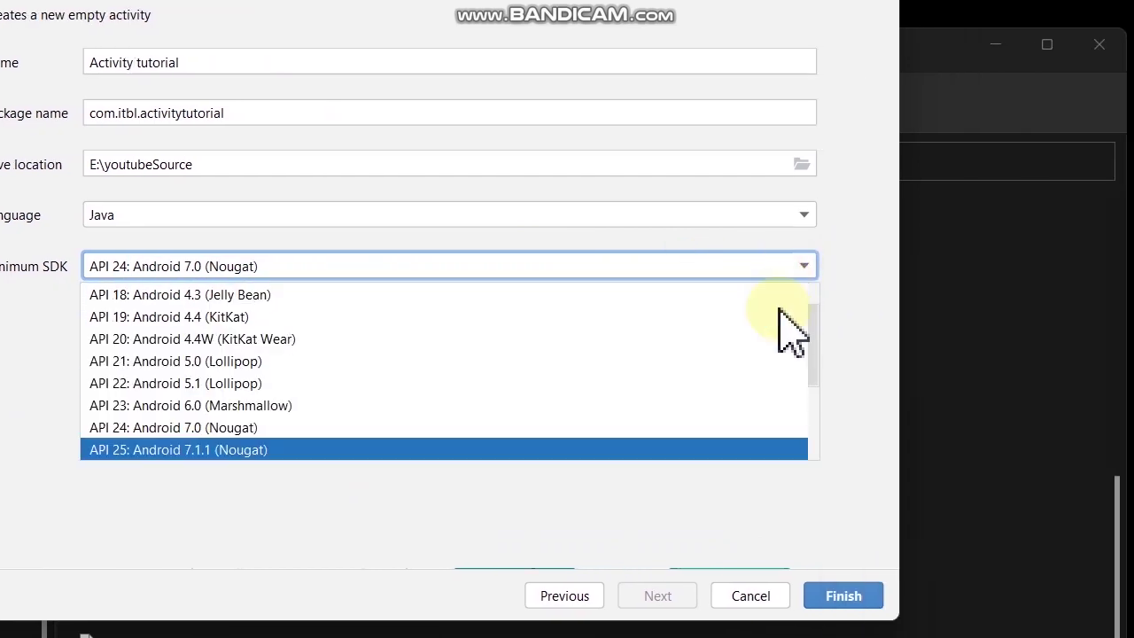
click(852, 282)
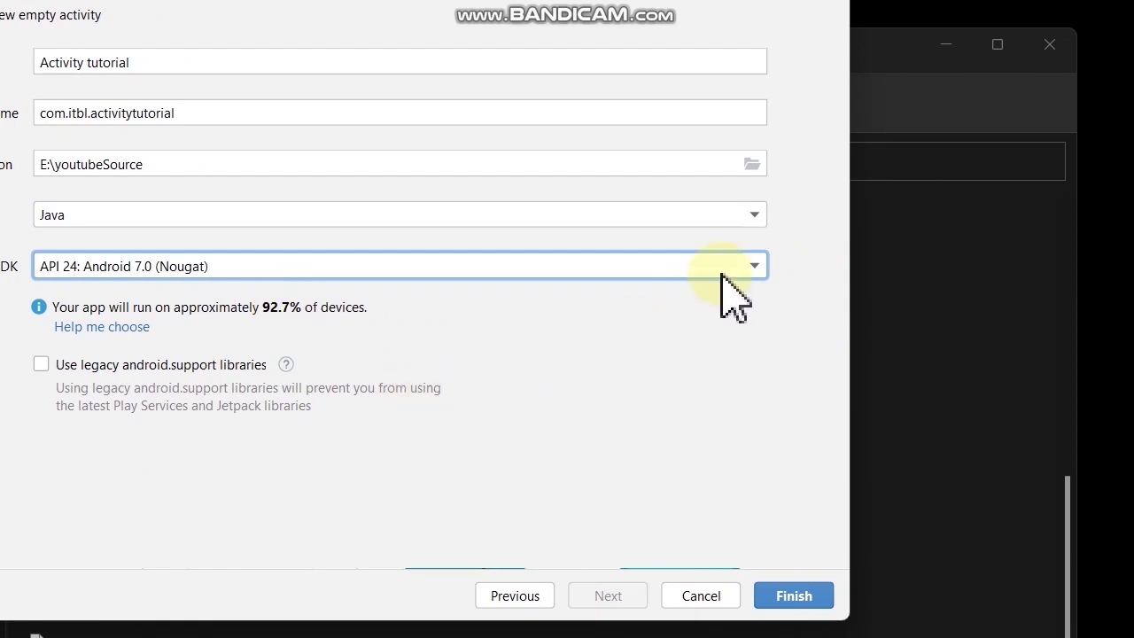
Compare device coverage by trying API 21: Android 5.0 (Lollipop) and API 18: Android 4.3 (Jelly Bean) as minimum SDK, ending on API 21
click(749, 266)
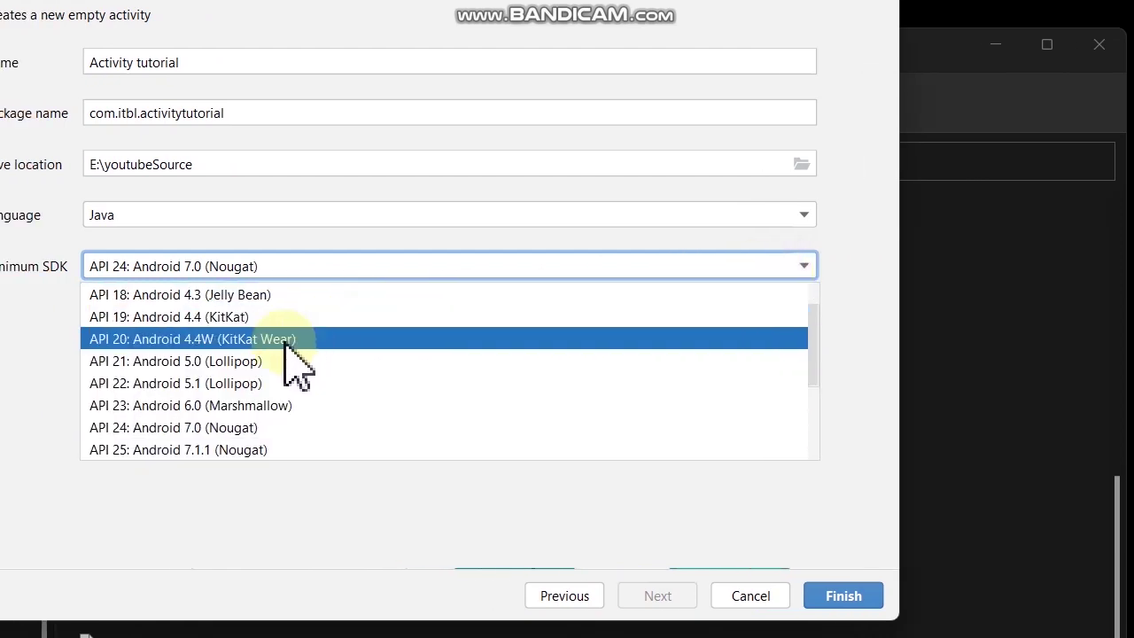
click(293, 361)
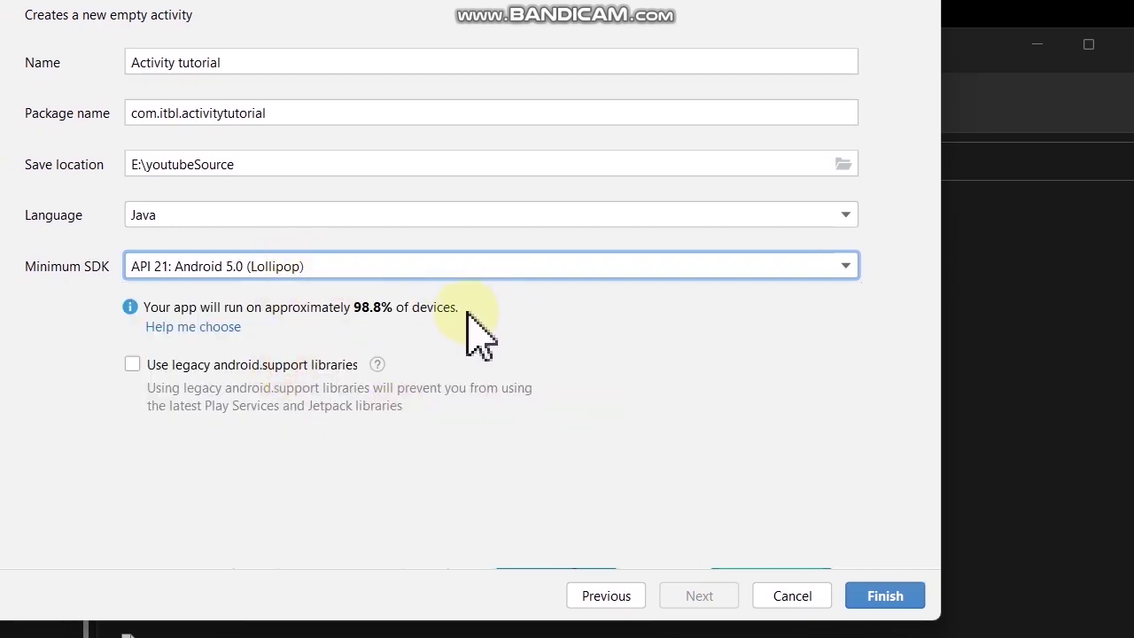
click(829, 265)
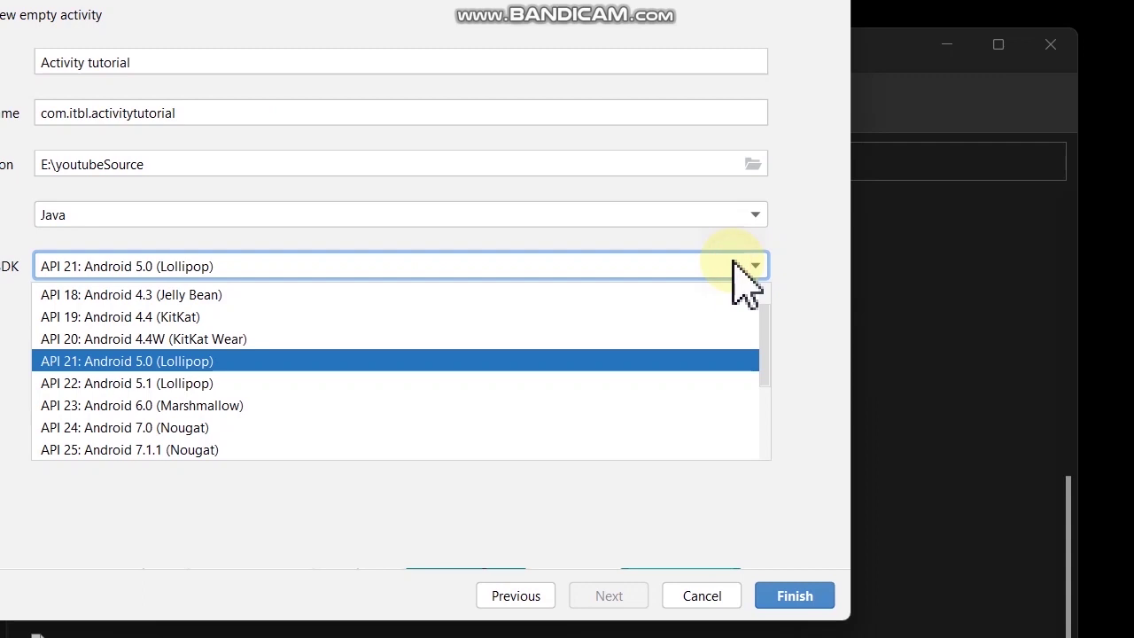
click(284, 294)
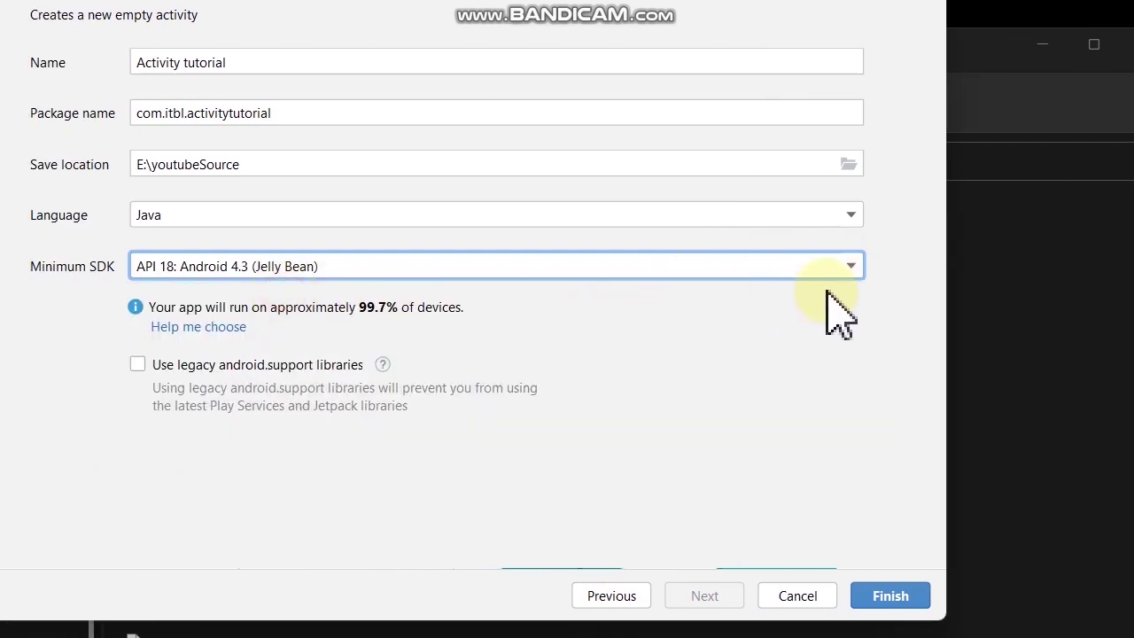
click(853, 266)
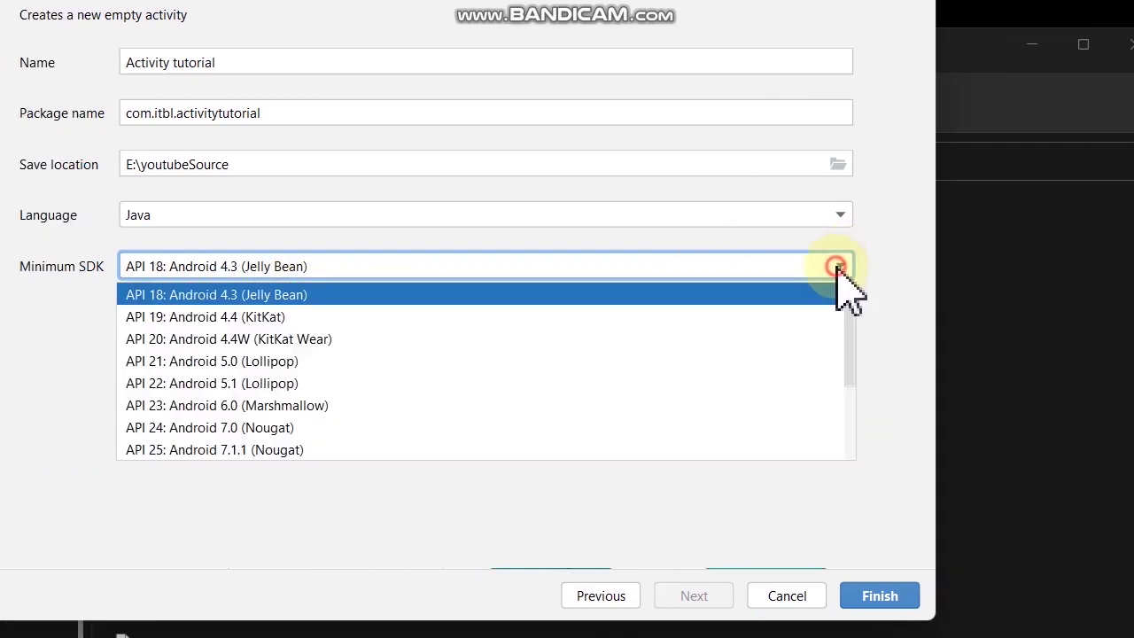
click(627, 365)
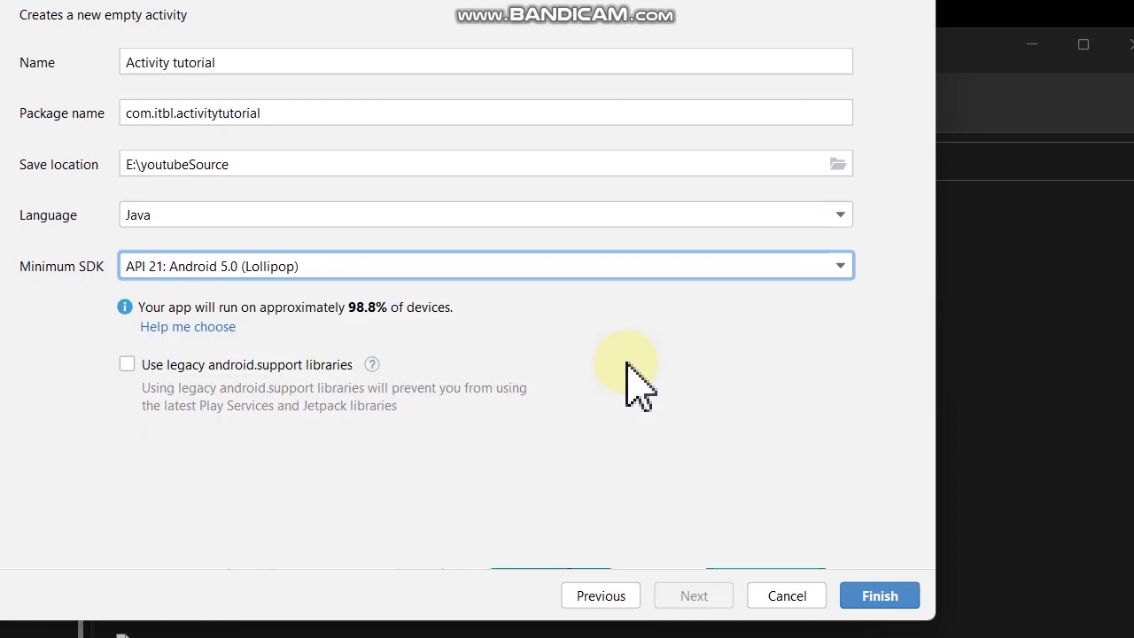
Try API 24: Android 7.0 (Nougat) and API 23: Android 6.0 (Marshmallow) as the minimum SDK to compare their device coverage
click(811, 266)
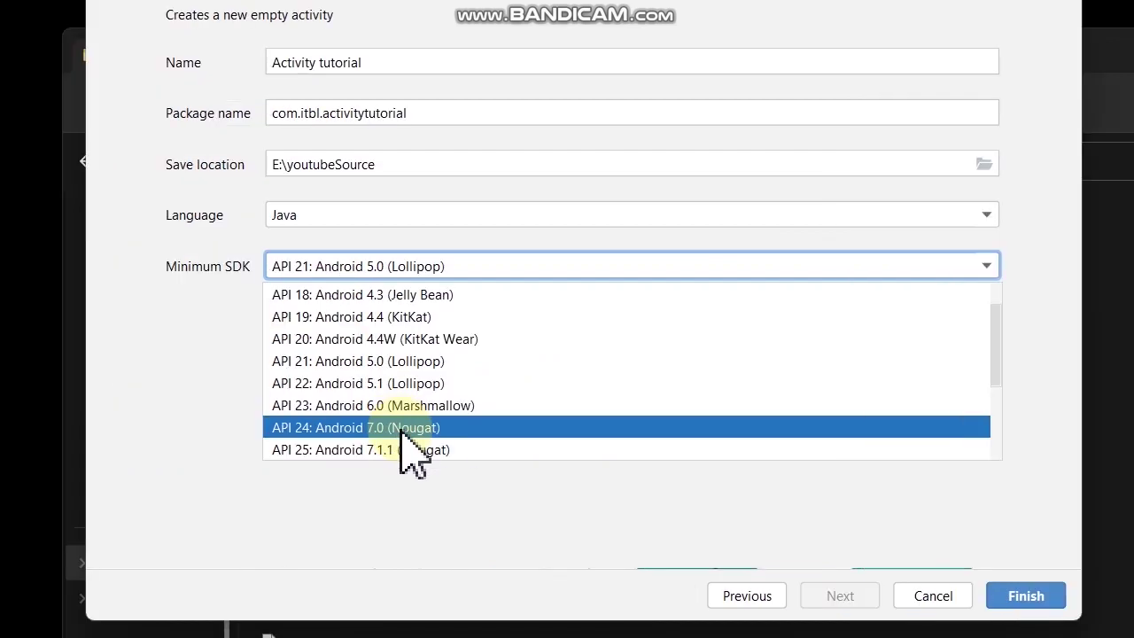
click(402, 431)
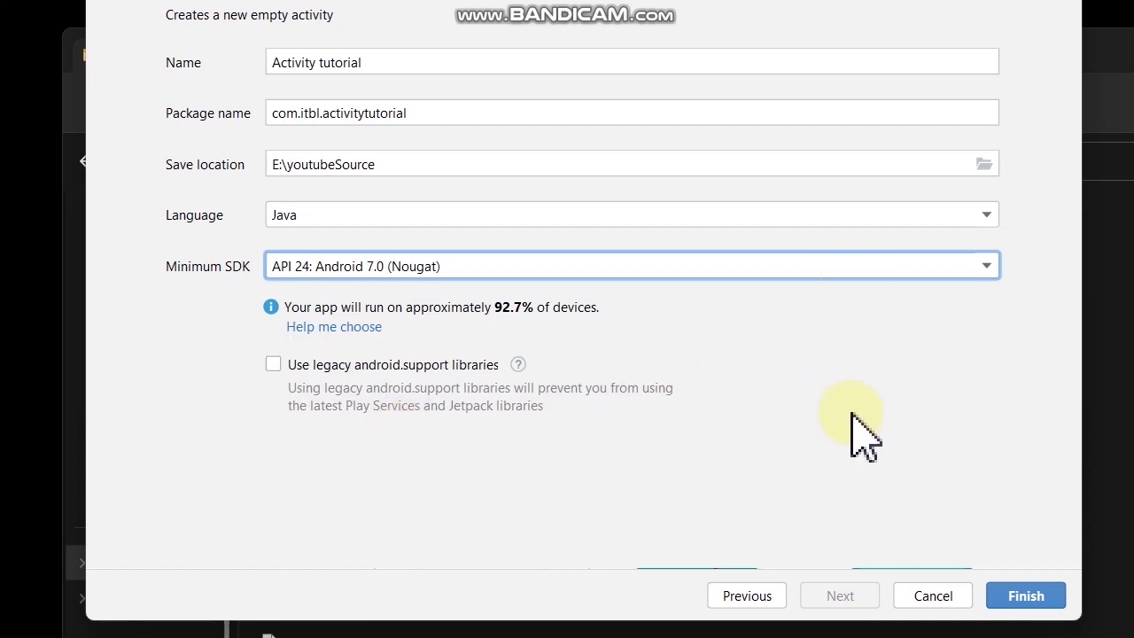
click(810, 270)
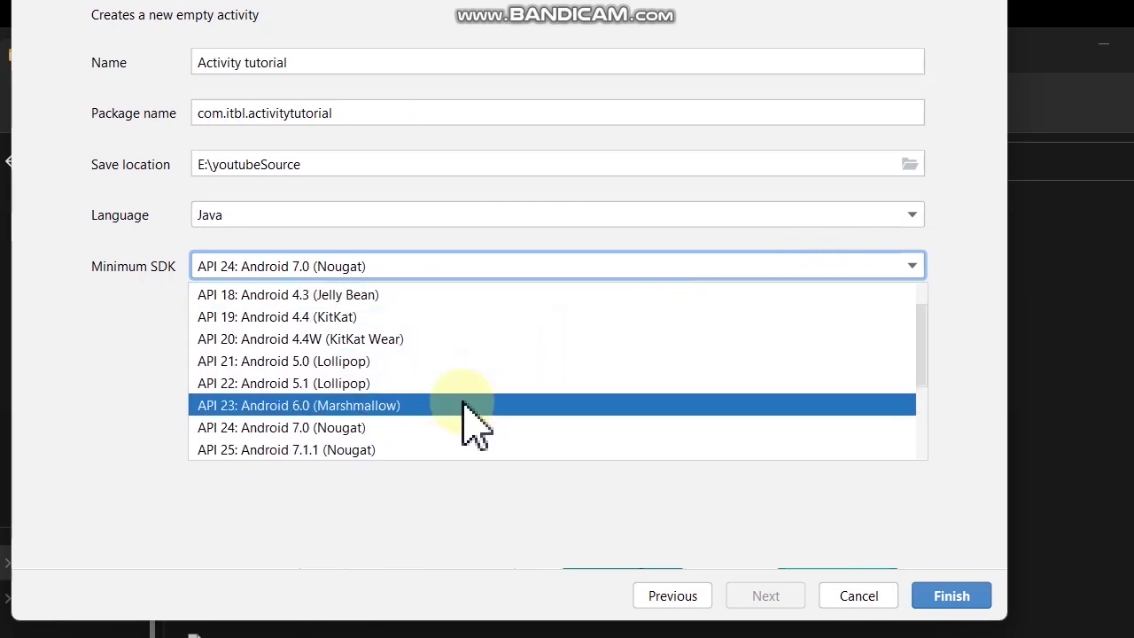
click(468, 405)
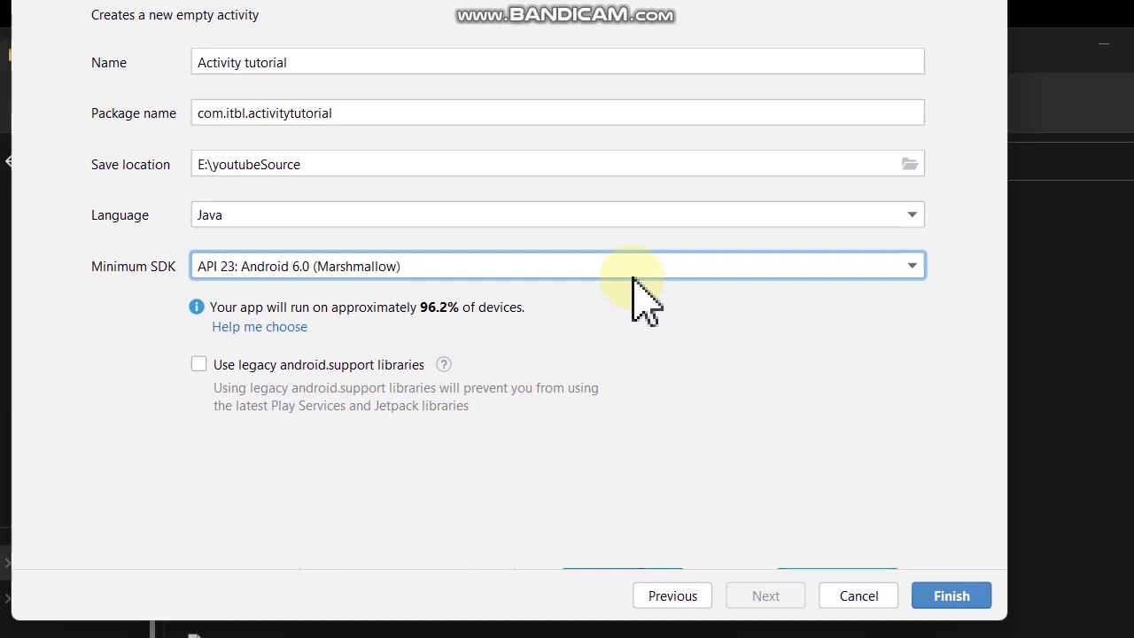
Set the minimum SDK to API 24: Android 7.0 (Nougat) and create the project
click(519, 276)
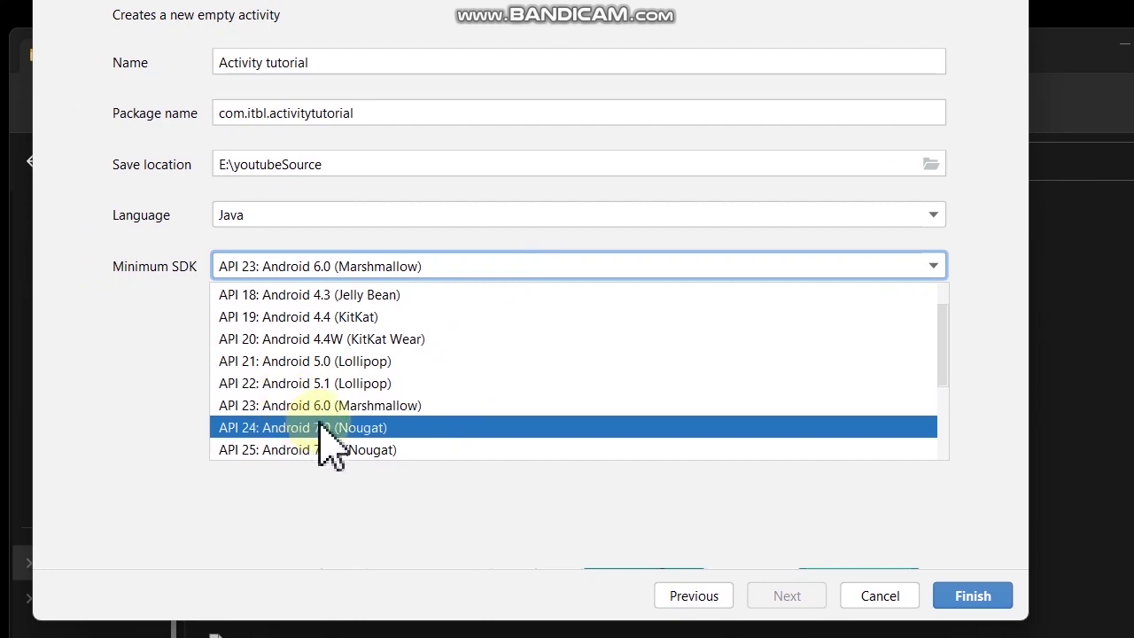
click(380, 429)
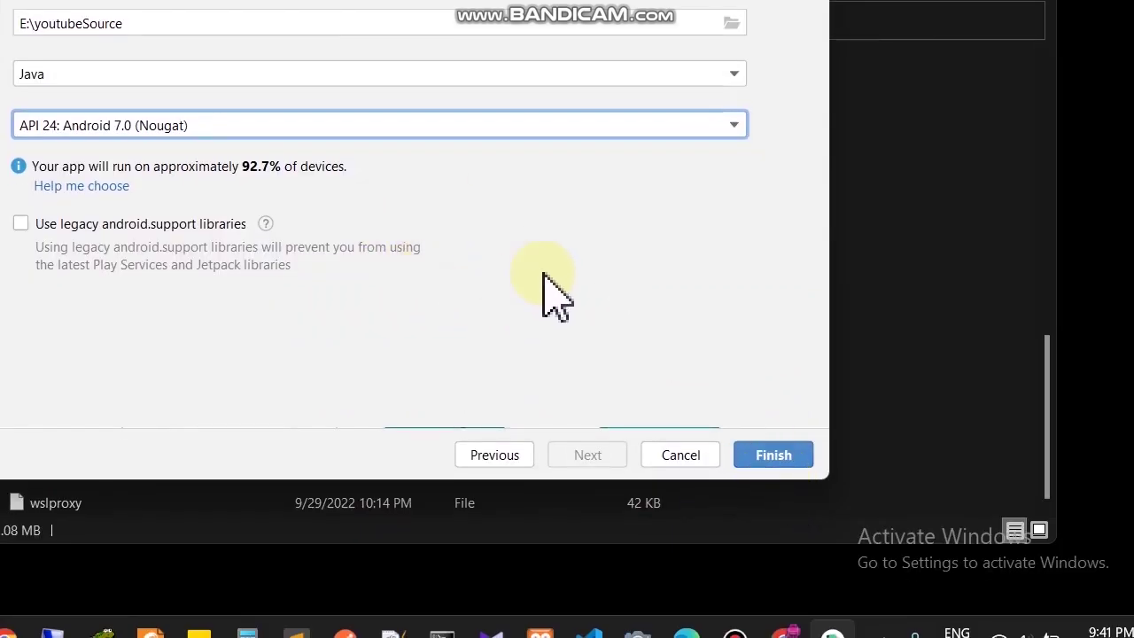
click(788, 458)
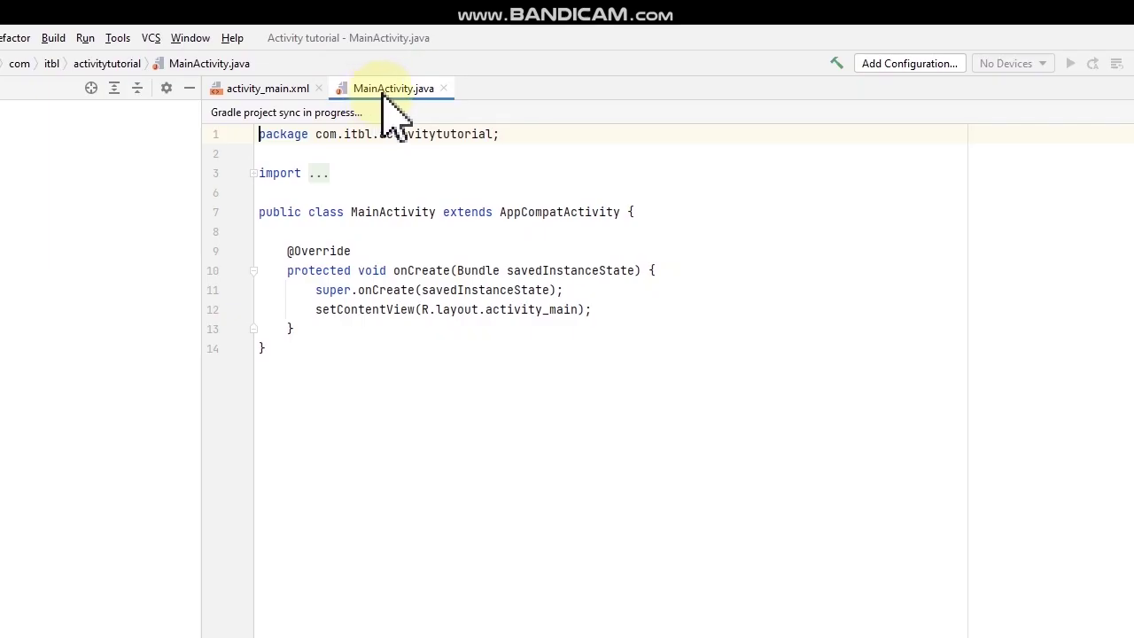
Examine the generated MainActivity.java code and the activity_main.xml layout file
click(451, 211)
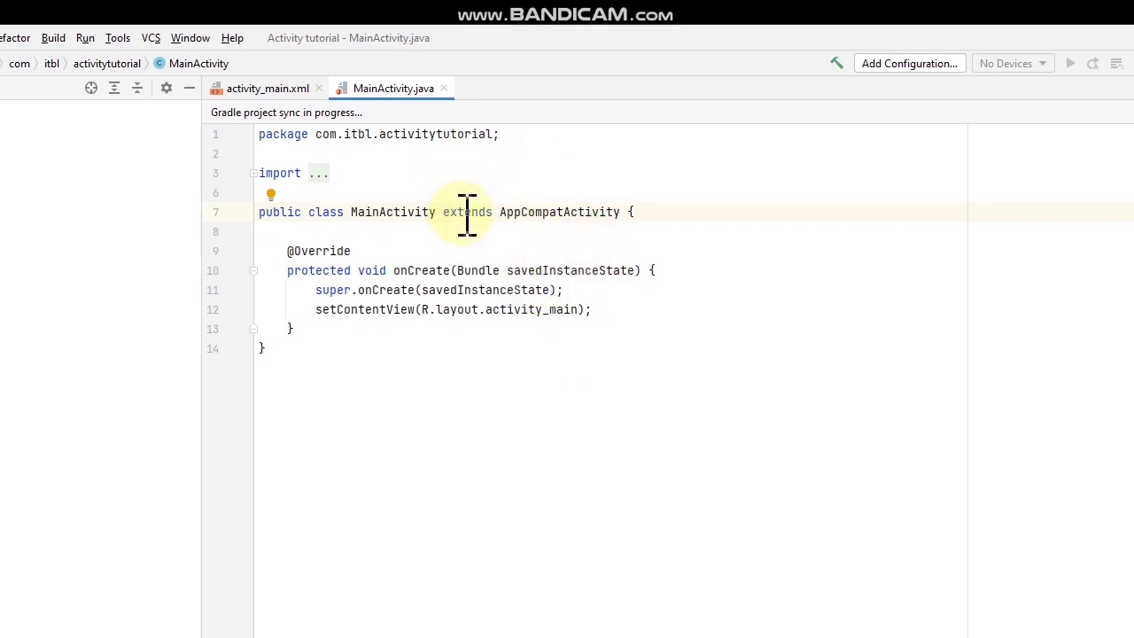
click(284, 89)
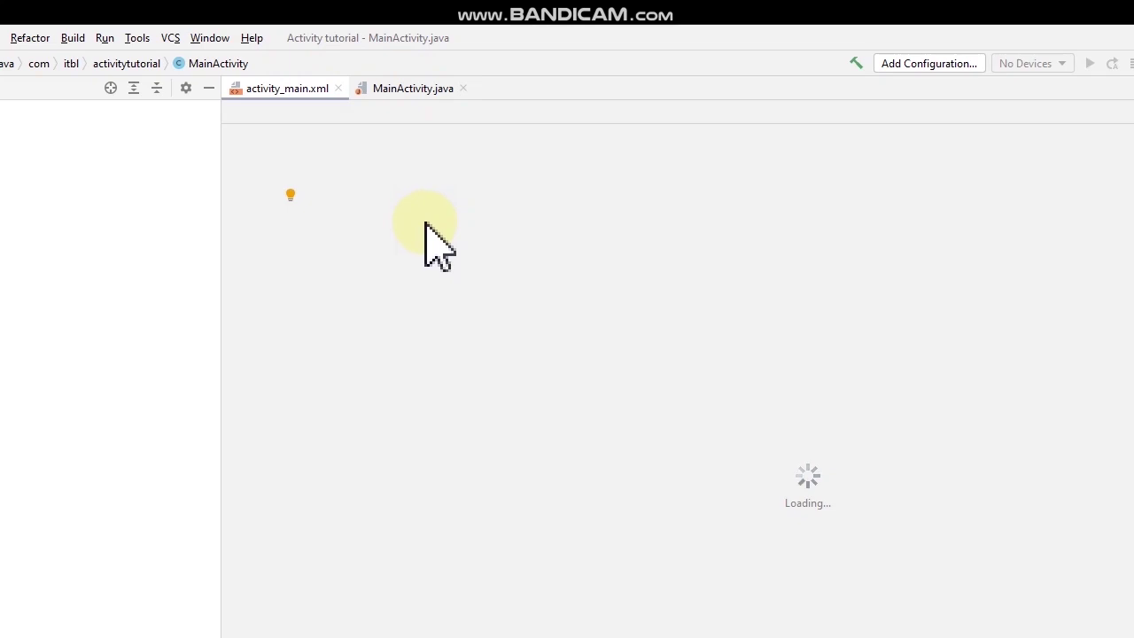
click(404, 88)
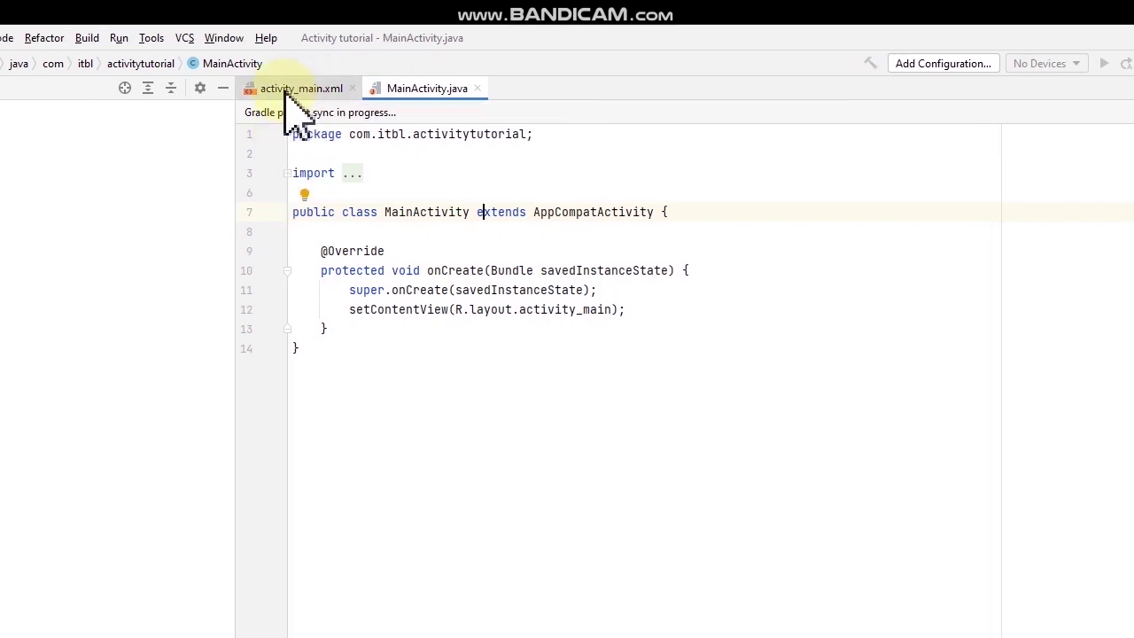
click(355, 93)
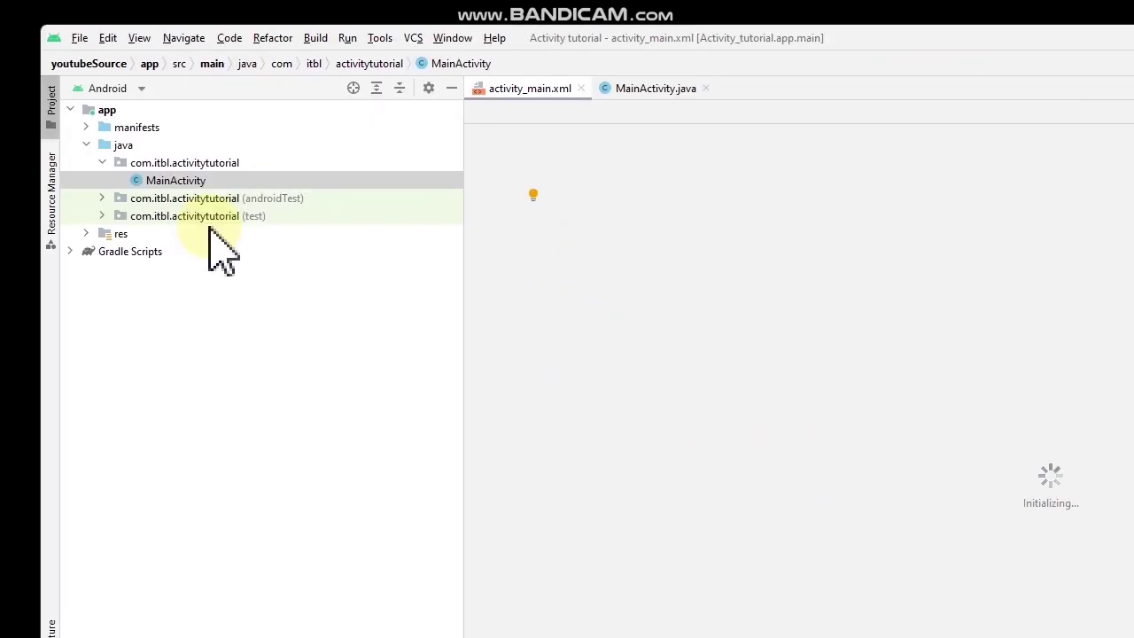
Switch the project file tree from the Android view to the Project view
click(135, 91)
click(111, 113)
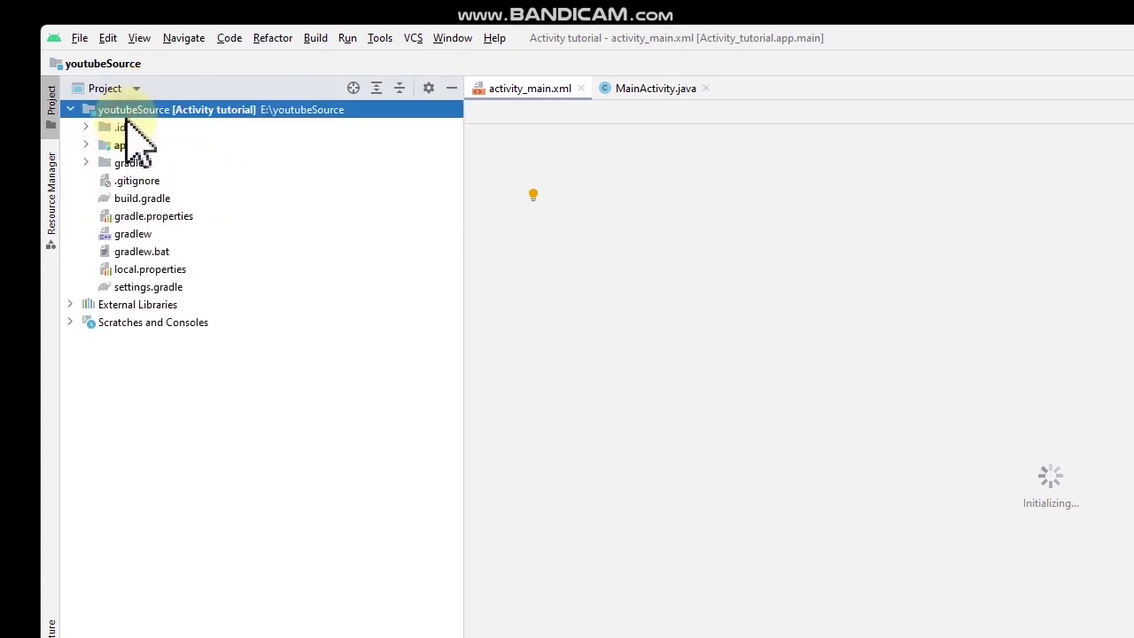